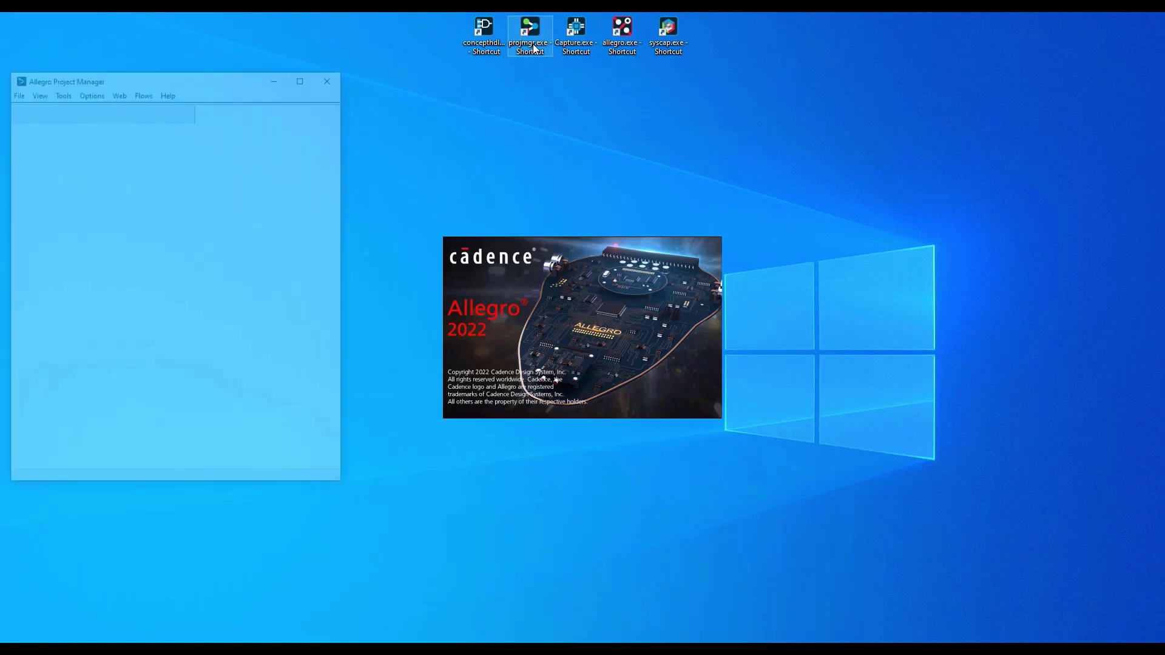
- Open project1.cpm in Project Manager and launch Design Entry HDL on its root schematic
{"action": "left_click", "coordinate": [66, 291]}
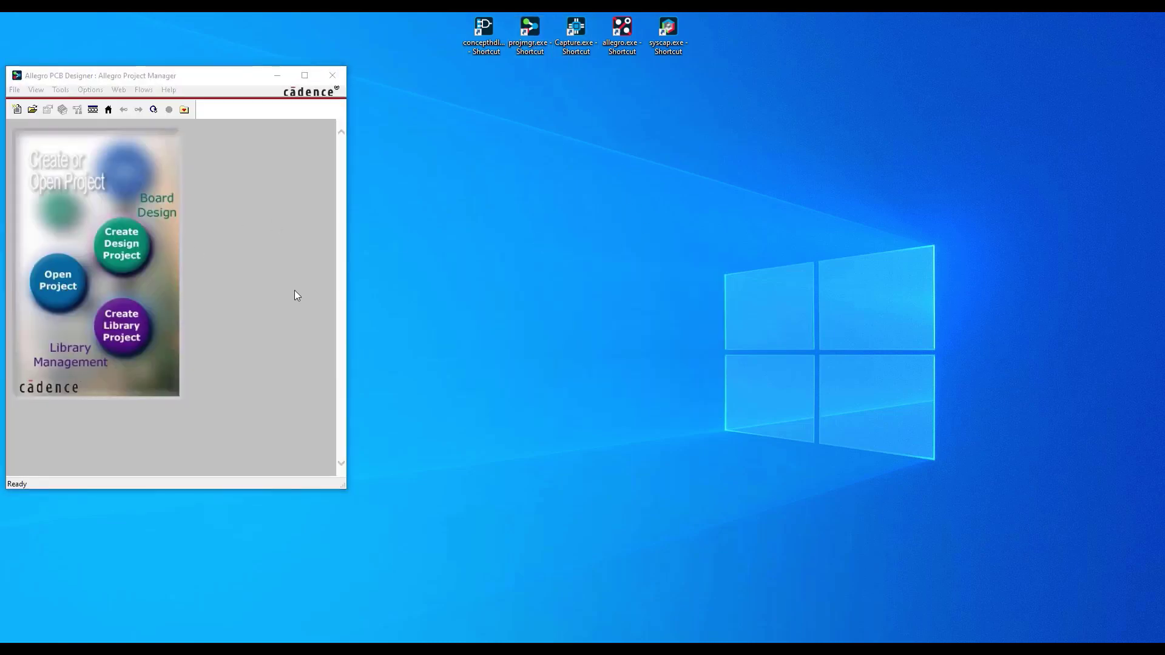
{"action": "left_click", "coordinate": [208, 269]}
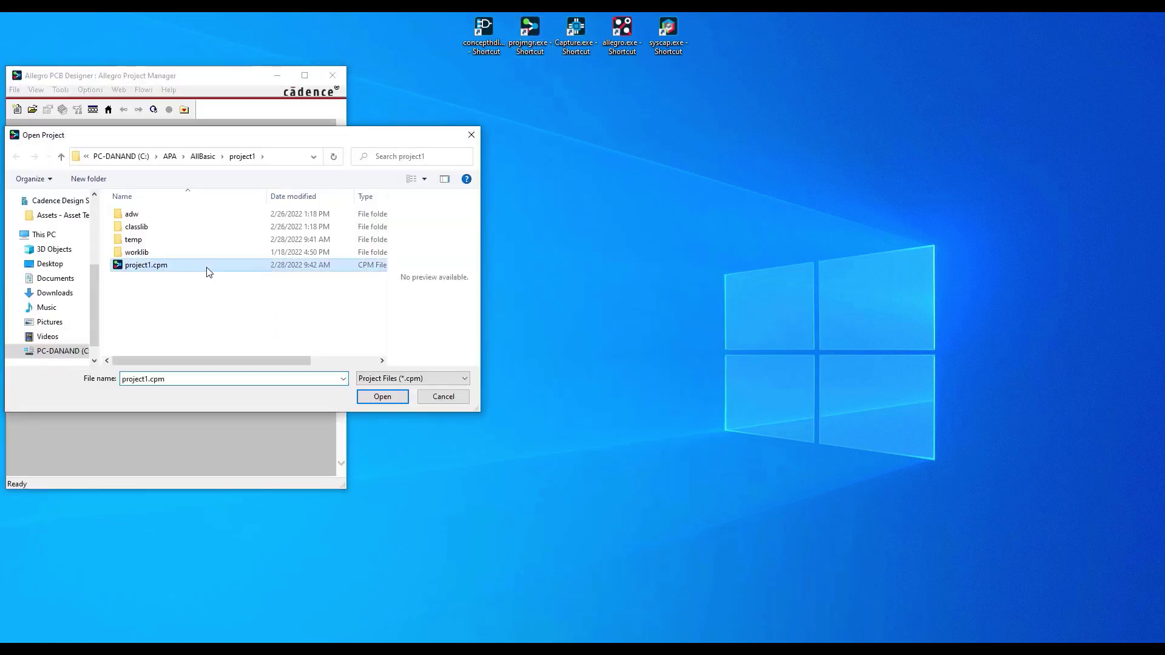
{"action": "left_click", "coordinate": [381, 398]}
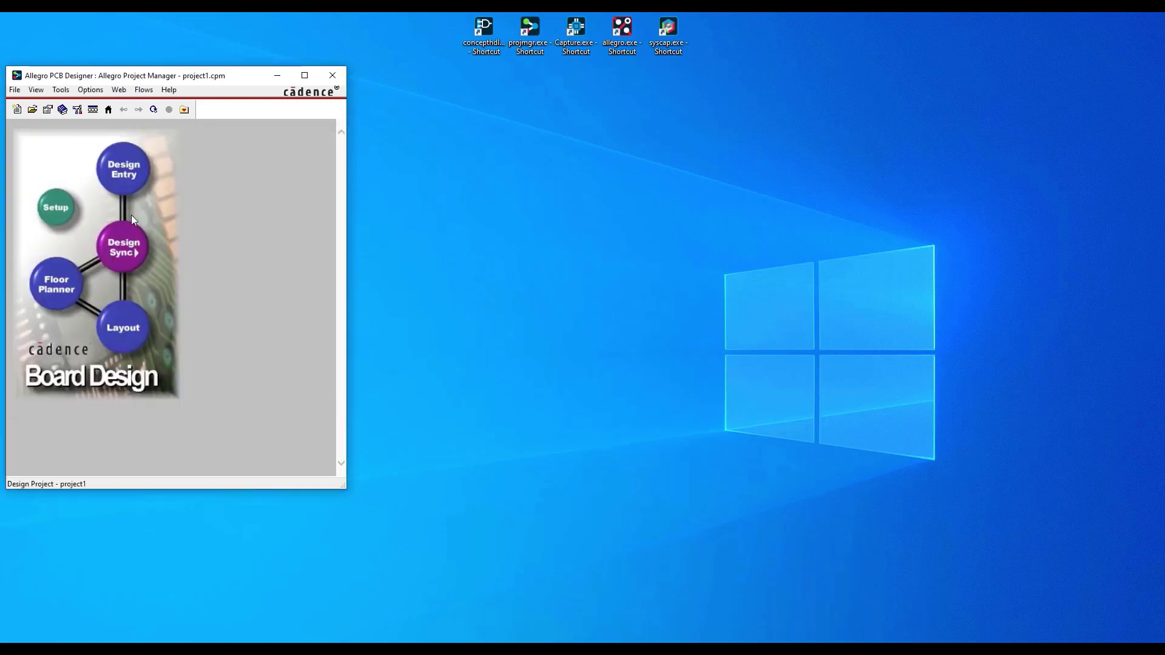
{"action": "left_click", "coordinate": [135, 178]}
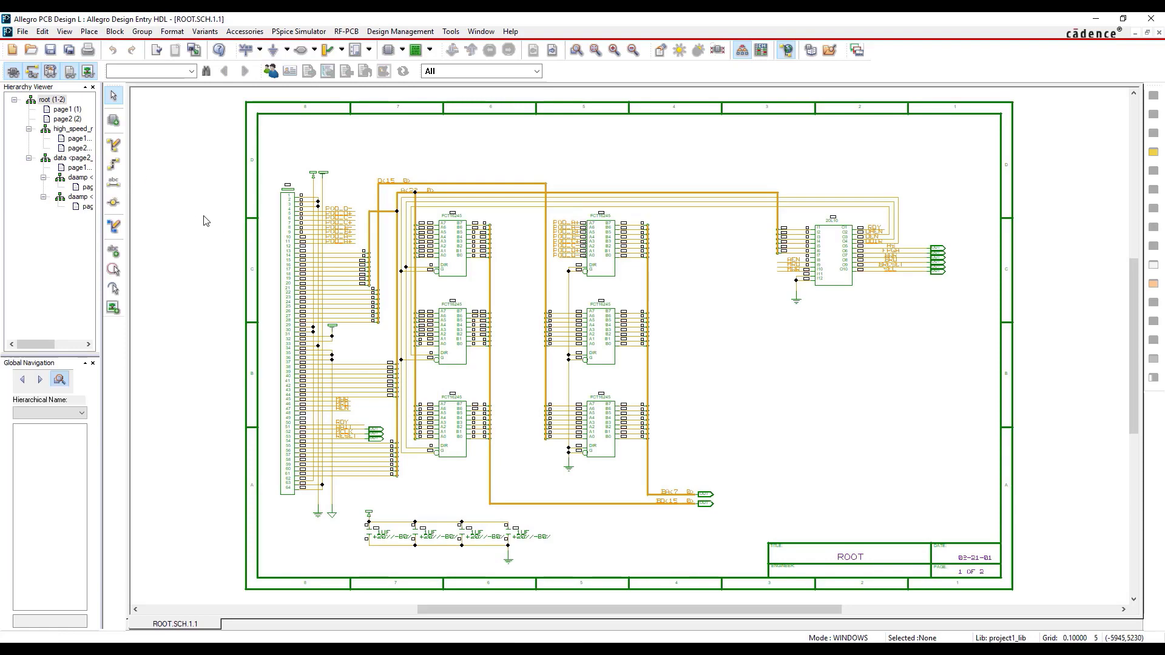
- Start Export Physical and choose cds_master.brd as the input board file
{"action": "left_click", "coordinate": [22, 31]}
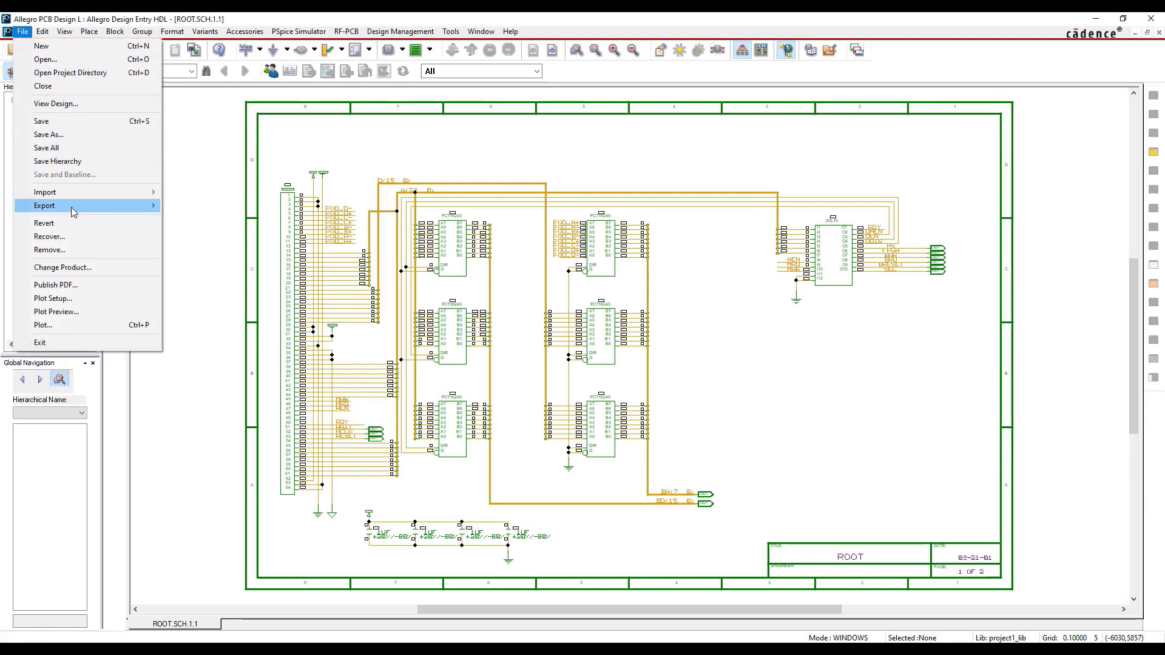
{"action": "mouse_move", "coordinate": [45, 206]}
{"action": "left_click", "coordinate": [200, 206]}
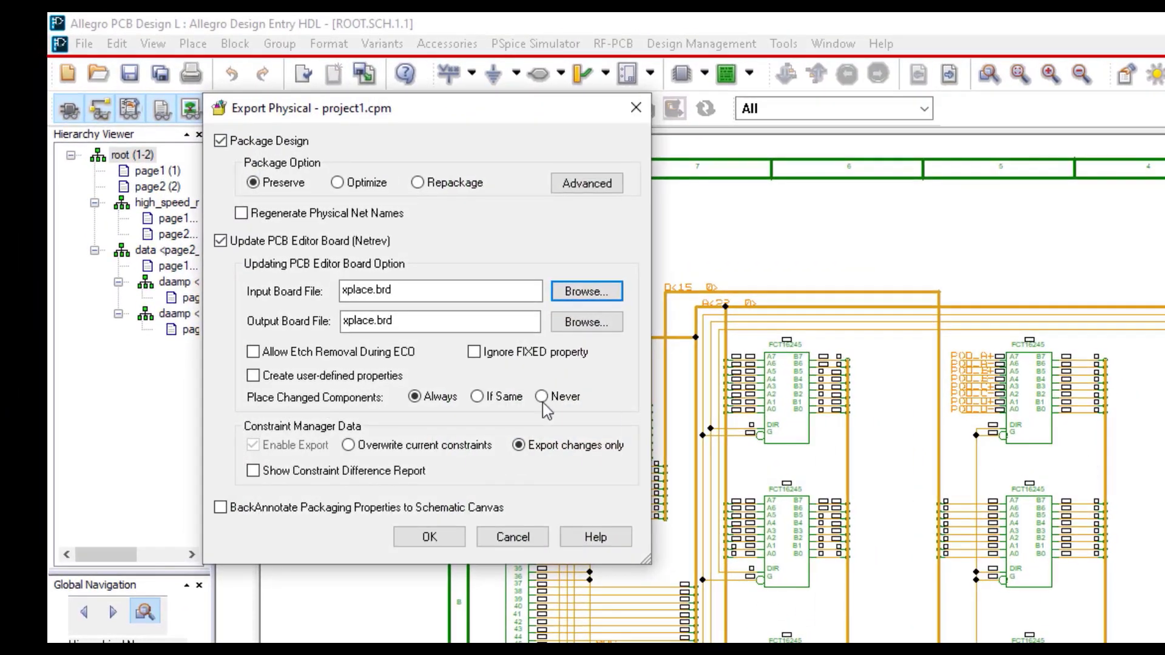
{"action": "left_click", "coordinate": [583, 293]}
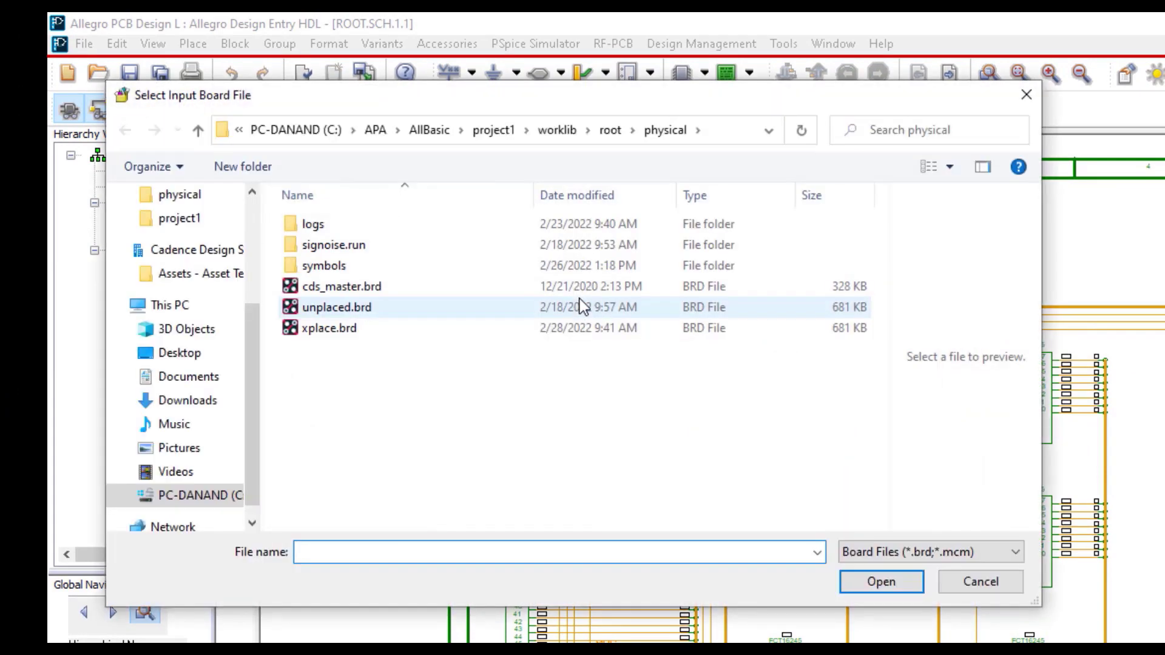
{"action": "left_click", "coordinate": [573, 286]}
{"action": "left_click", "coordinate": [882, 582]}
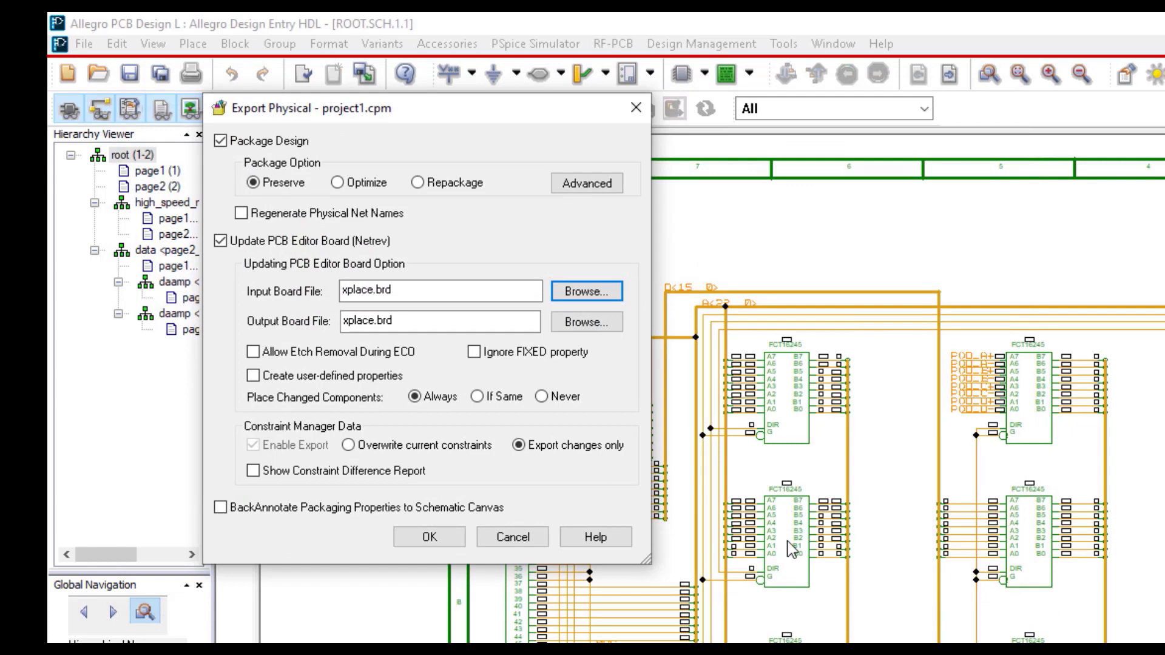
- Keep xplace.brd as the output board, run packaging and the board update, then close the results
{"action": "left_click", "coordinate": [419, 323]}
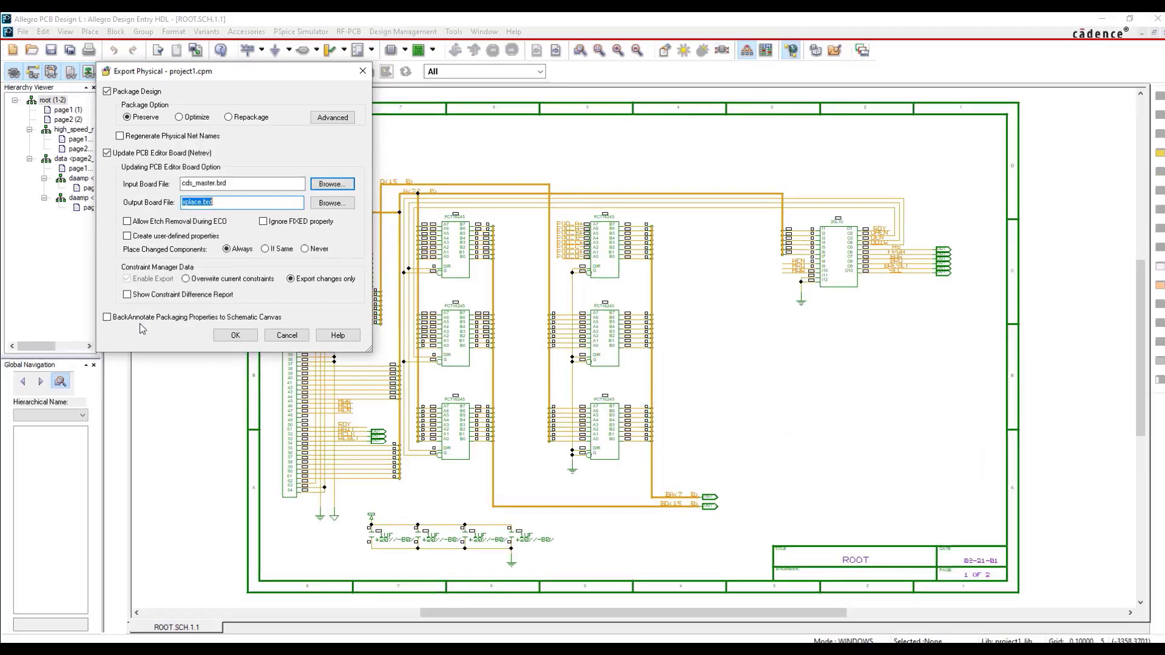
{"action": "double_click", "coordinate": [419, 326]}
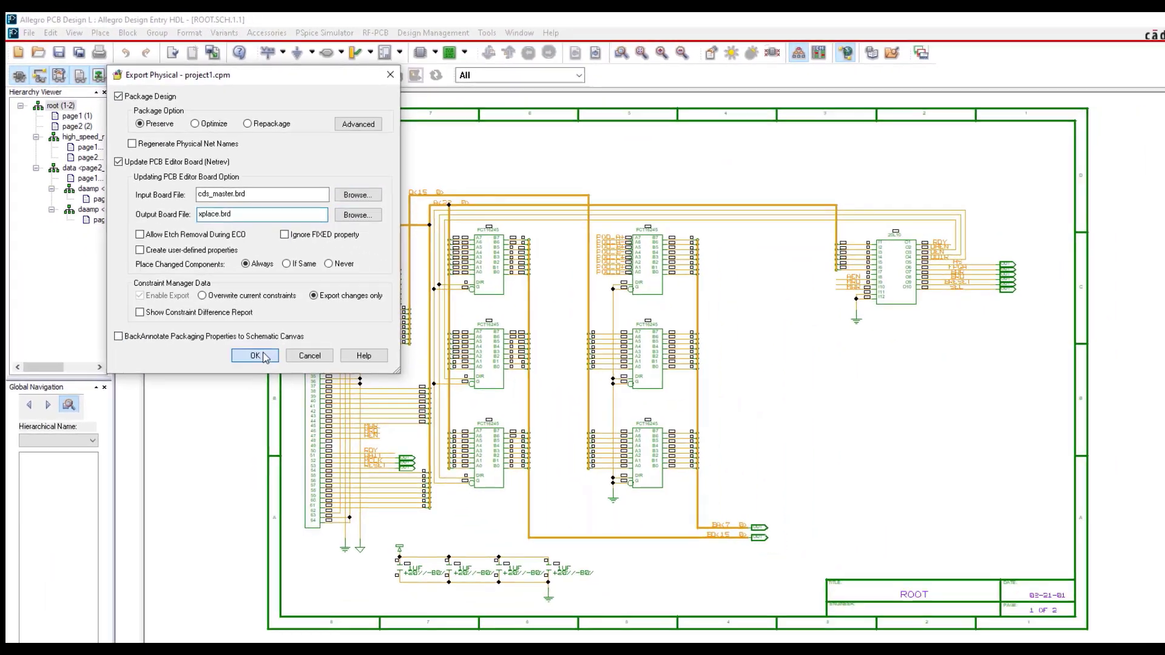
{"action": "left_click", "coordinate": [429, 538]}
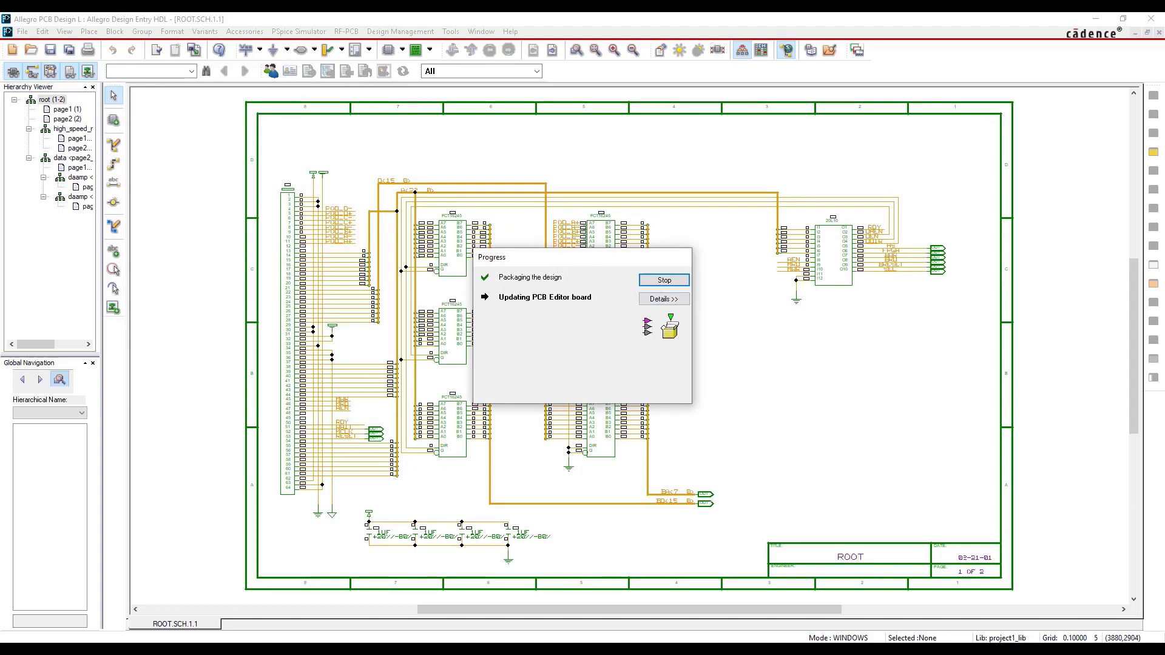
{"action": "left_click", "coordinate": [620, 359]}
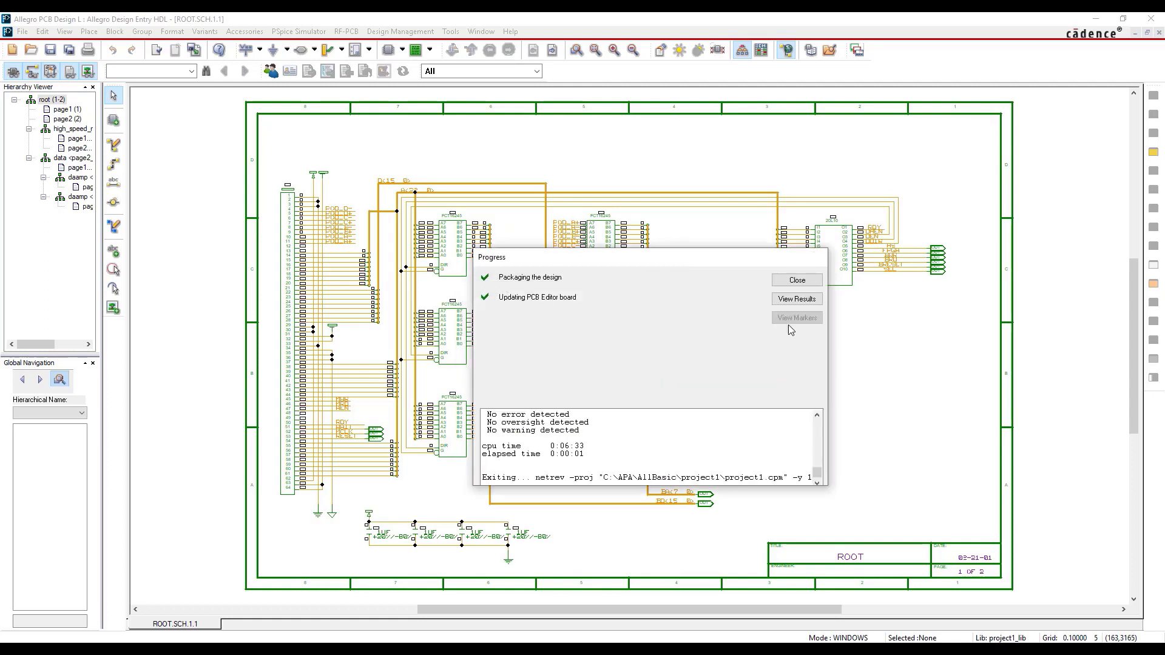
{"action": "left_click", "coordinate": [804, 284]}
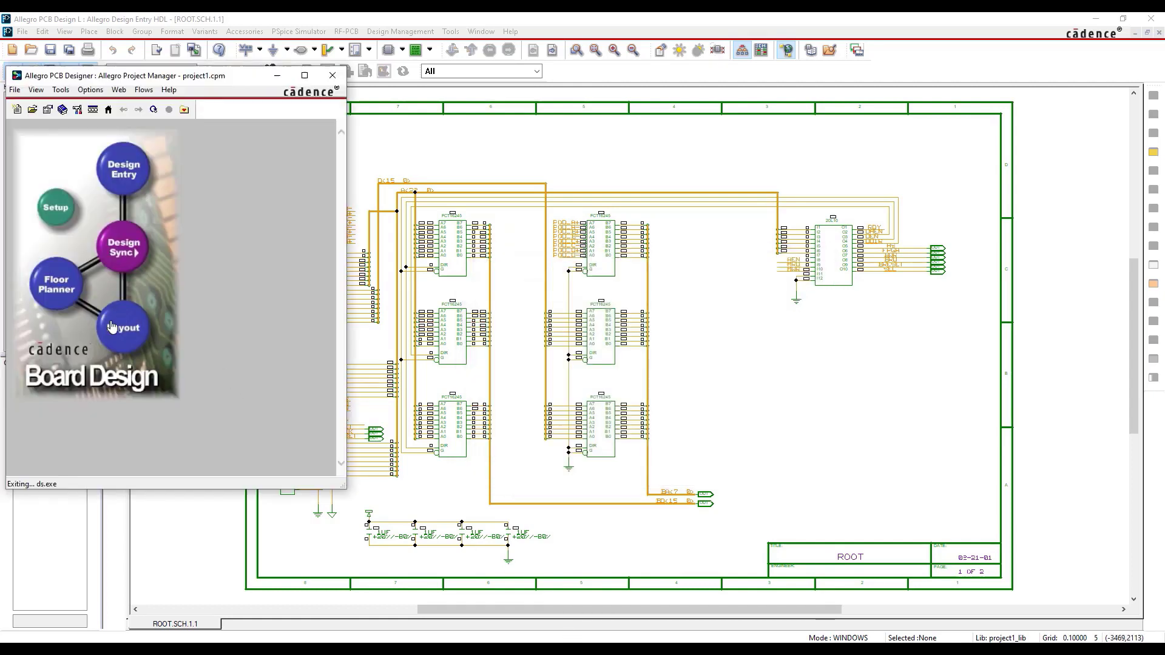
- Open xplace.brd in the layout editor and review its status: 82 unplaced symbols, 181 unrouted nets
{"action": "left_click", "coordinate": [118, 327]}
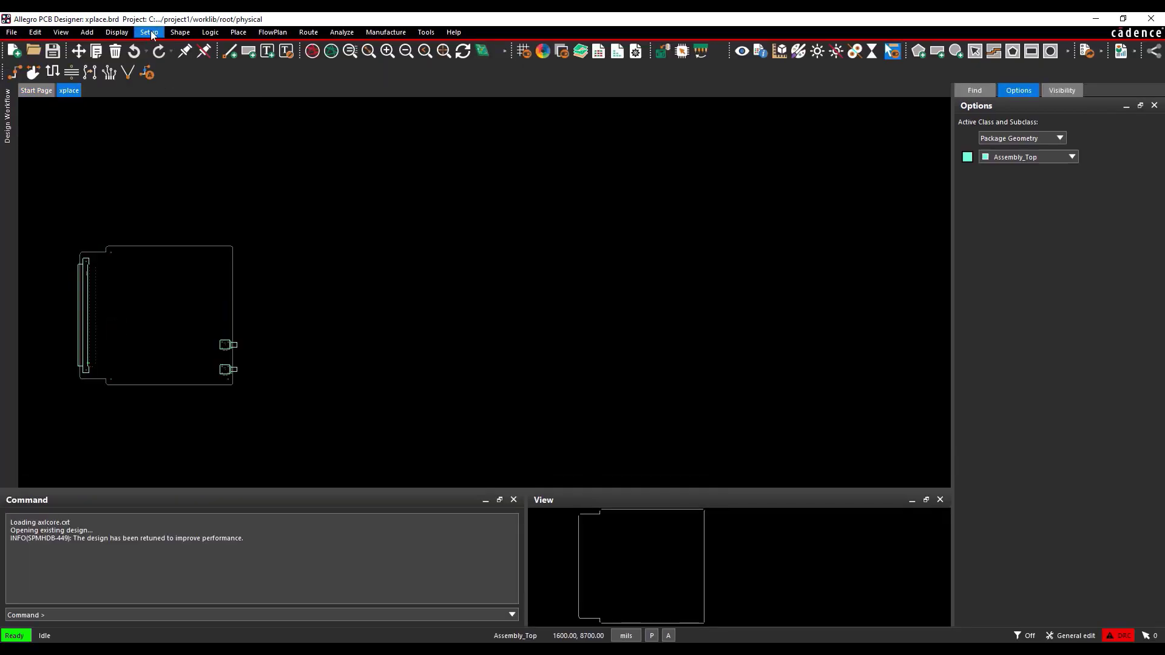
{"action": "left_click", "coordinate": [150, 34]}
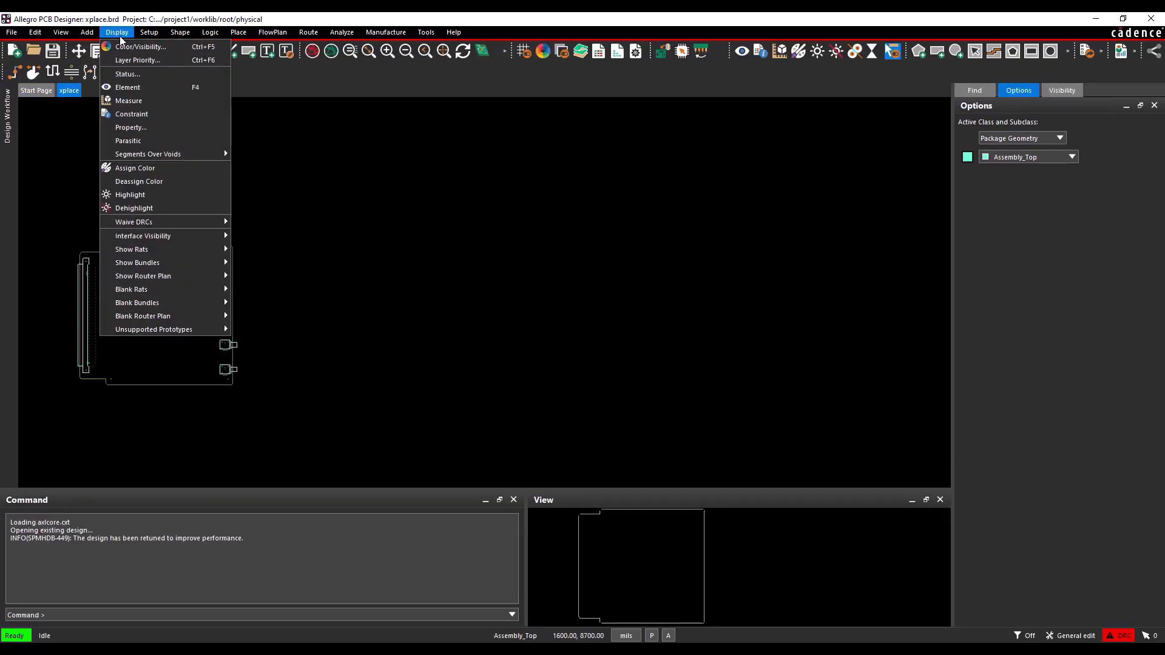
{"action": "left_click", "coordinate": [127, 73]}
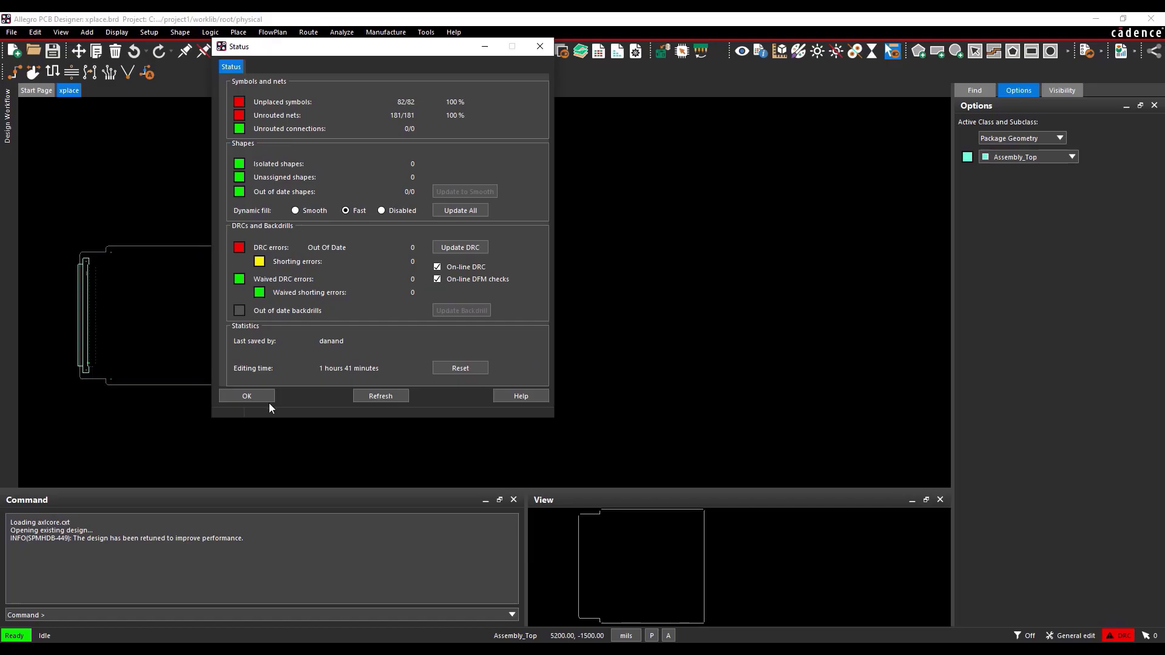
{"action": "left_click", "coordinate": [266, 394]}
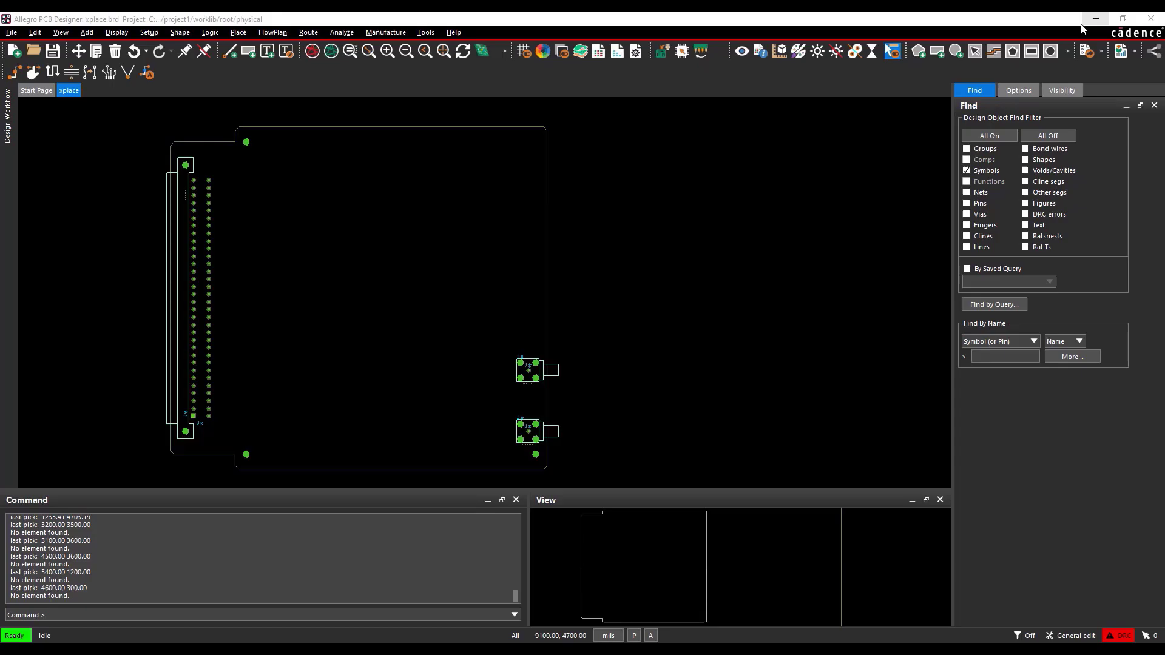
- Arrange the schematic and board windows side by side and activate the board
{"action": "left_click", "coordinate": [1123, 18]}
{"action": "left_click", "coordinate": [531, 21]}
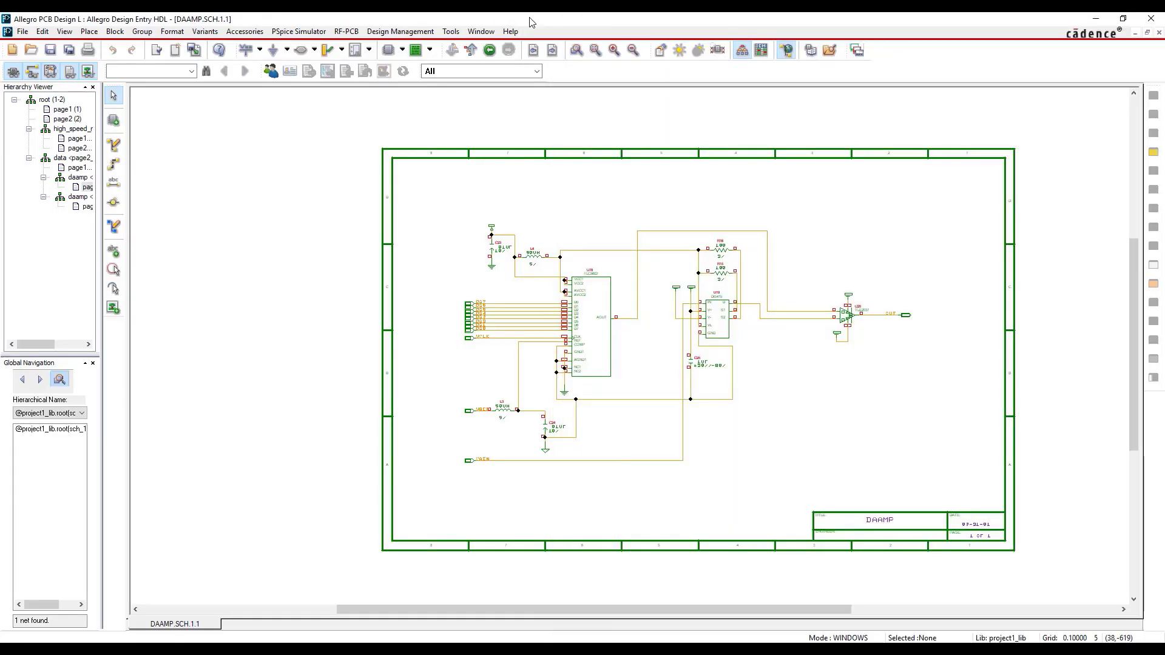
{"action": "left_click", "coordinate": [1123, 18]}
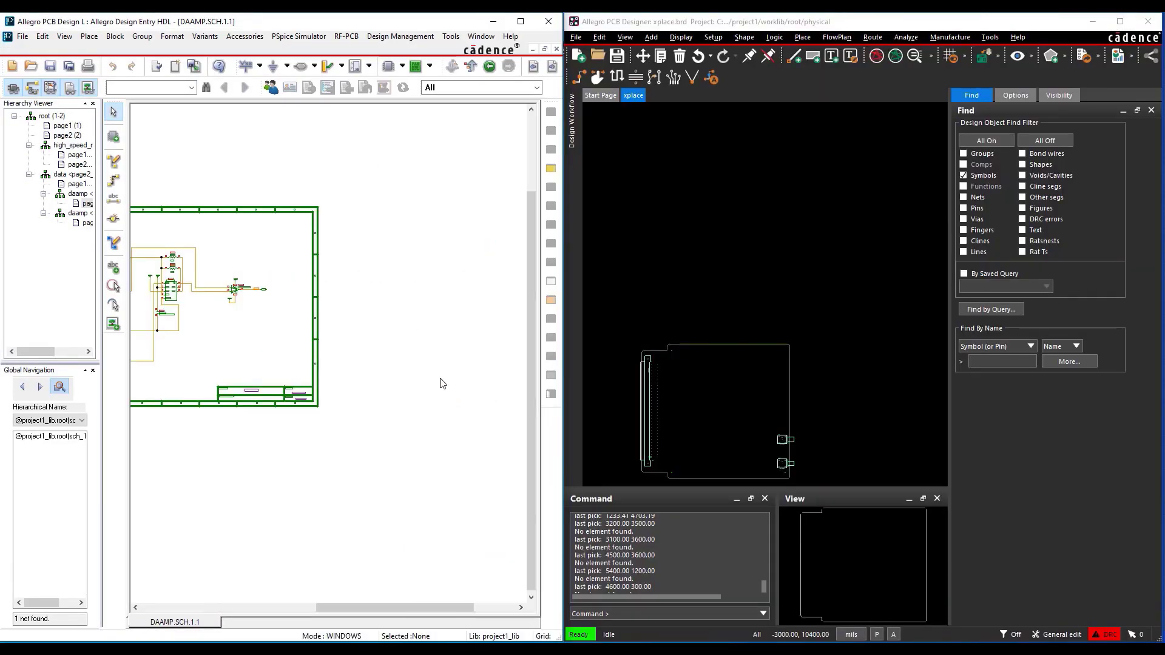
{"action": "left_click", "coordinate": [656, 182]}
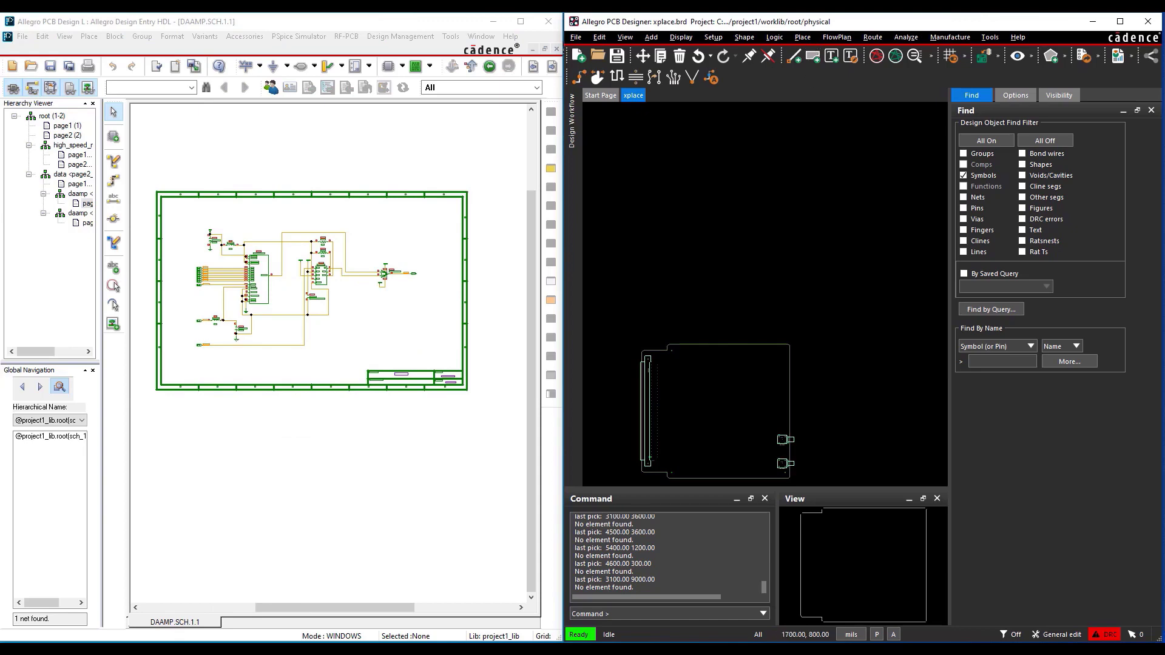
{"action": "scroll", "coordinate": [726, 404], "scroll_direction": "up", "scroll_amount": 1}
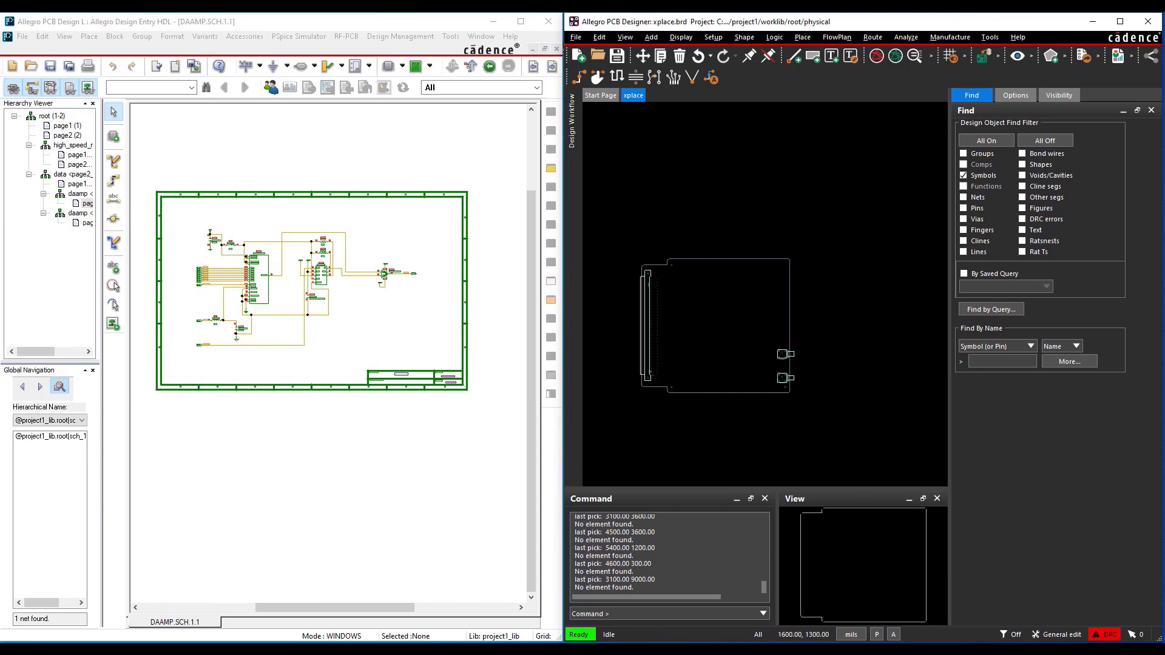
- Run Quickplace to place all 82 unplaced components automatically on the board
{"action": "left_click", "coordinate": [802, 37]}
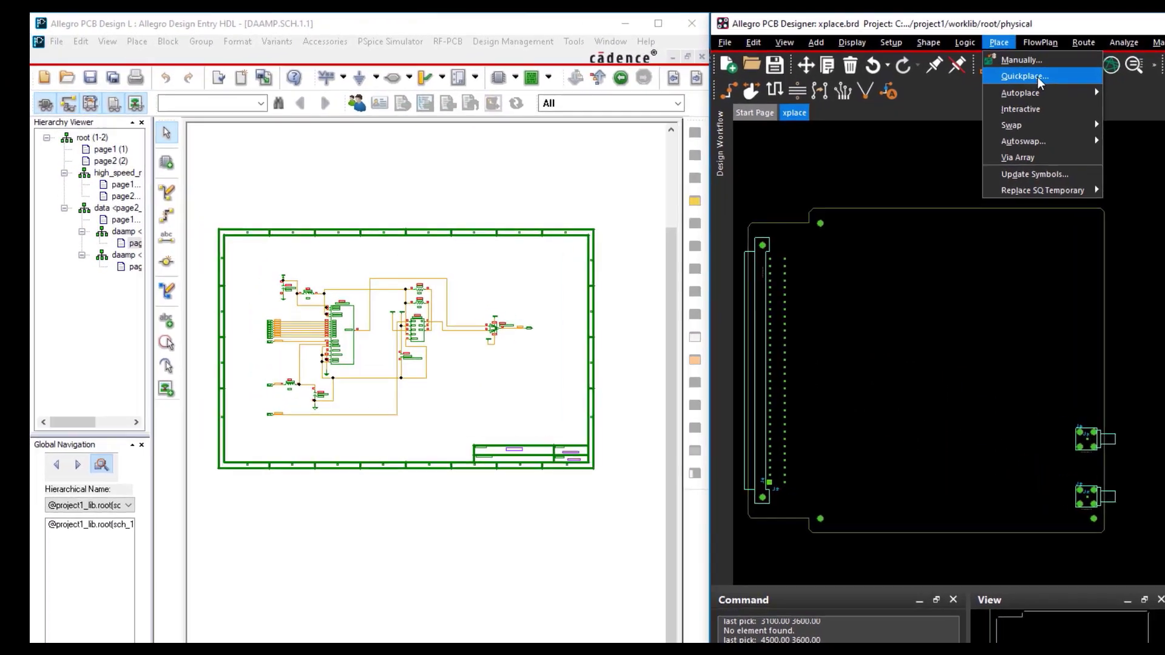
{"action": "left_click", "coordinate": [823, 65]}
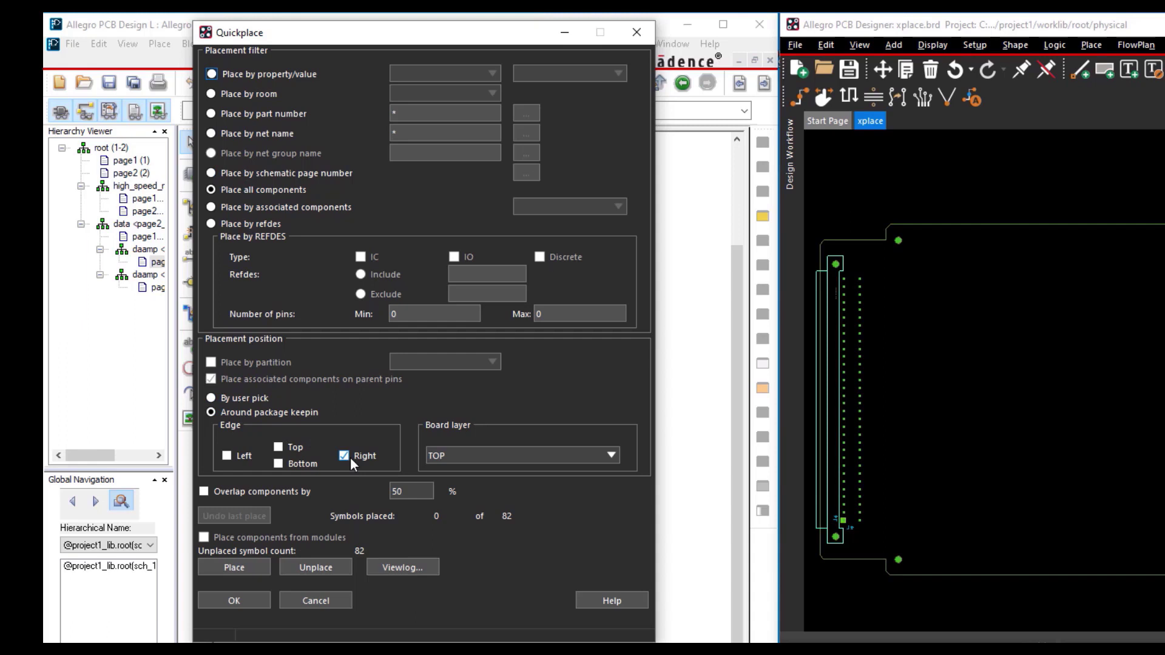
{"action": "left_click", "coordinate": [260, 568]}
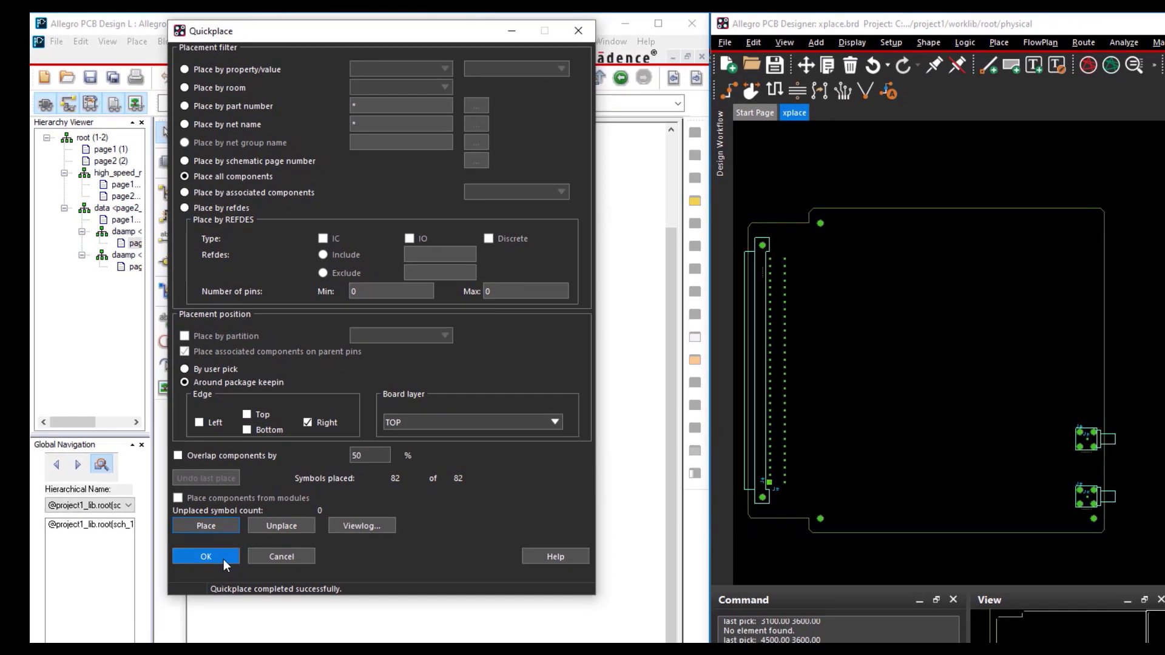
{"action": "left_click", "coordinate": [254, 604]}
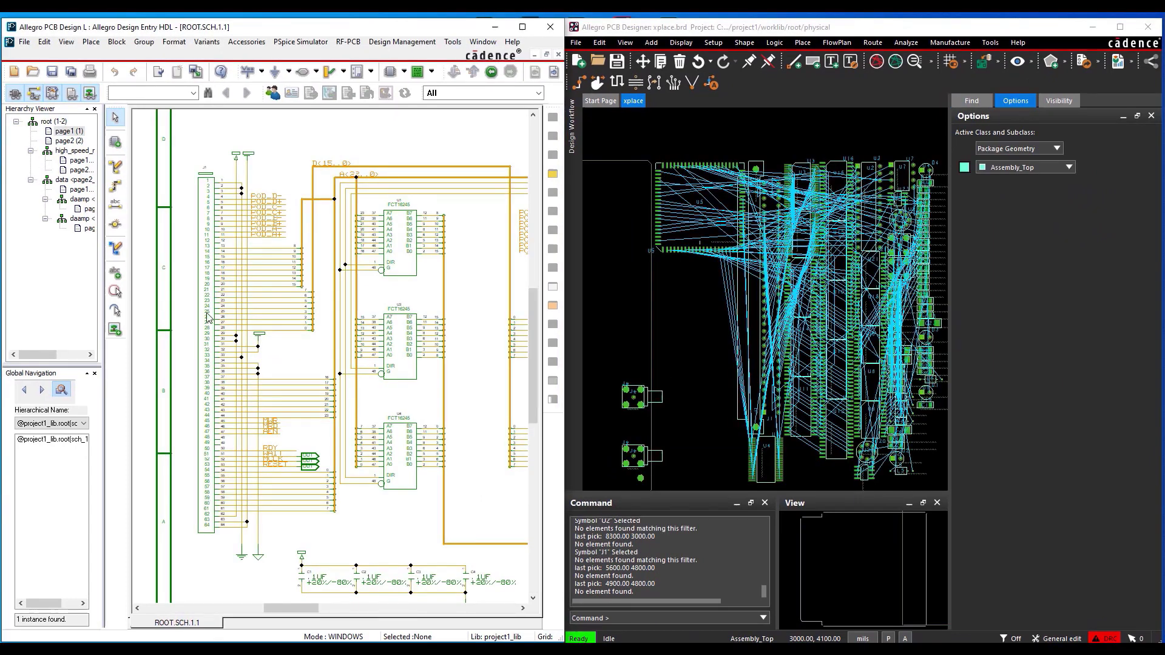
- Cross-select connector J1, then the three FCT16245 symbols, highlighting U1, U3 and U4 on the board
{"action": "left_click", "coordinate": [209, 318]}
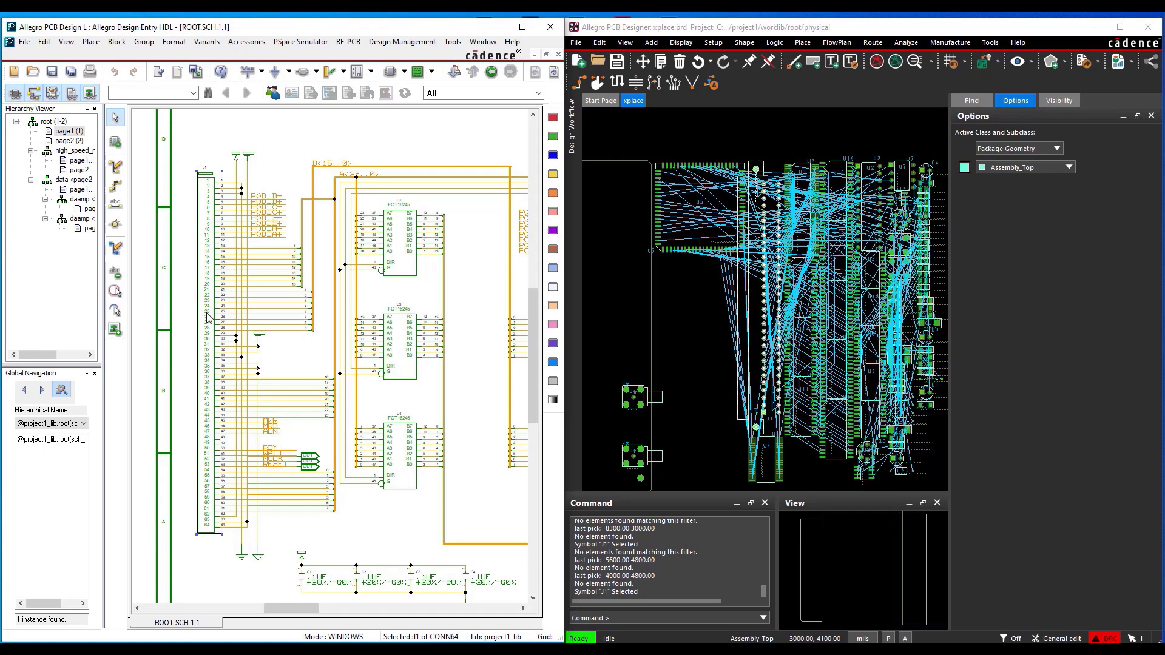
{"action": "left_click", "coordinate": [424, 287]}
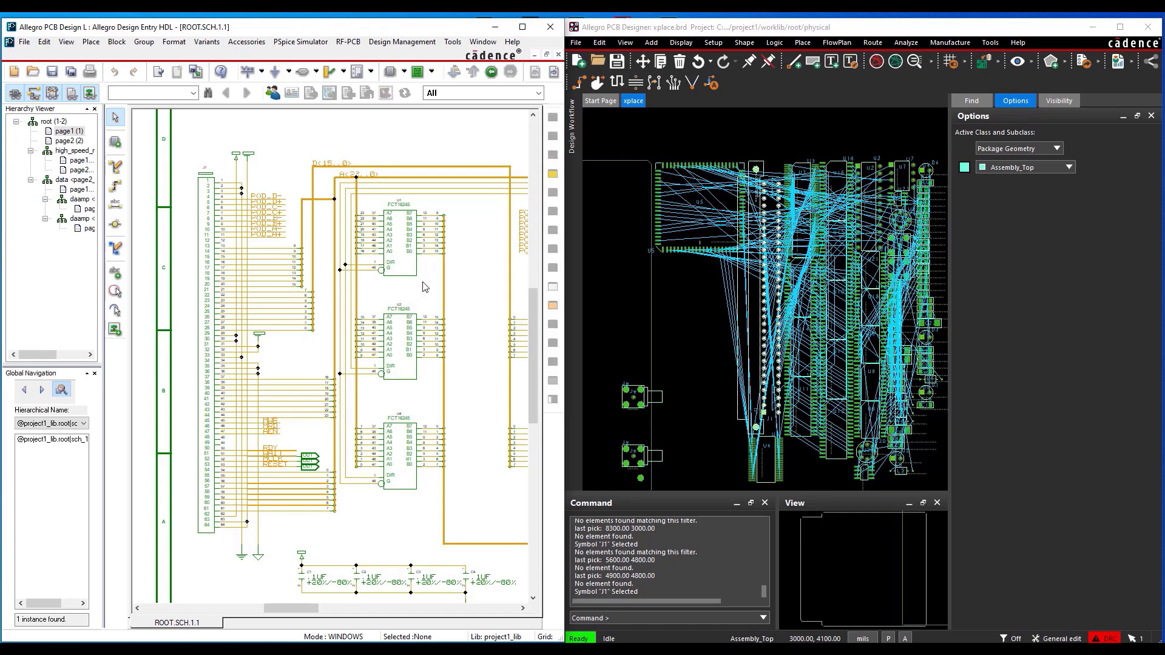
{"action": "left_click", "coordinate": [411, 278]}
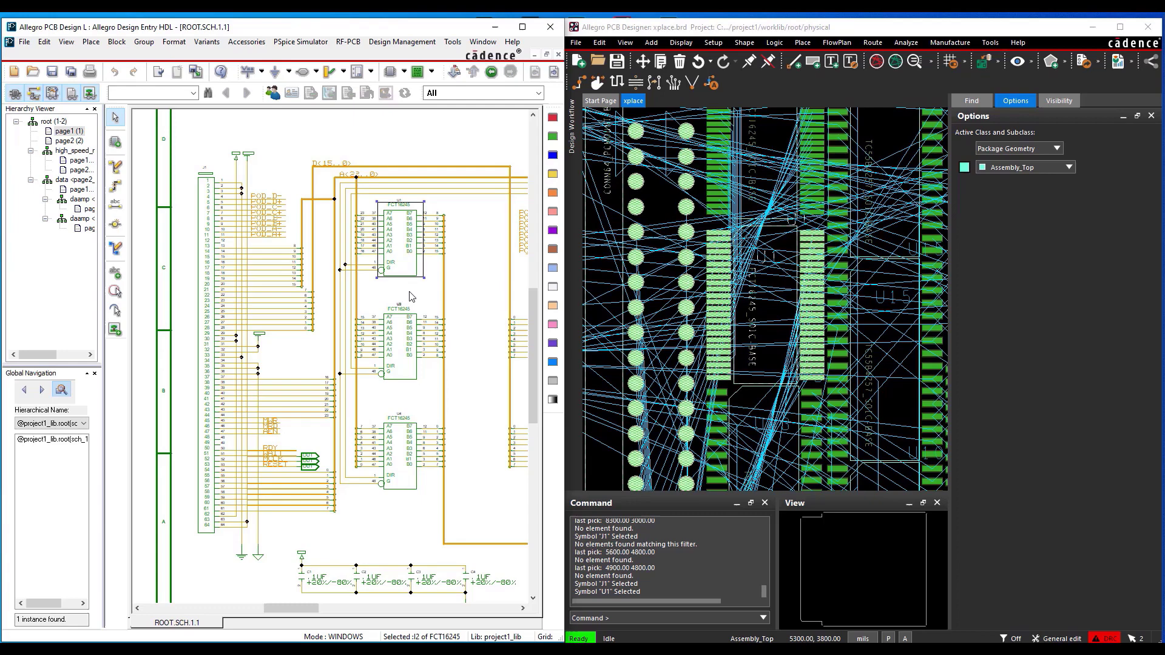
{"action": "left_click", "coordinate": [409, 369], "text": "ctrl"}
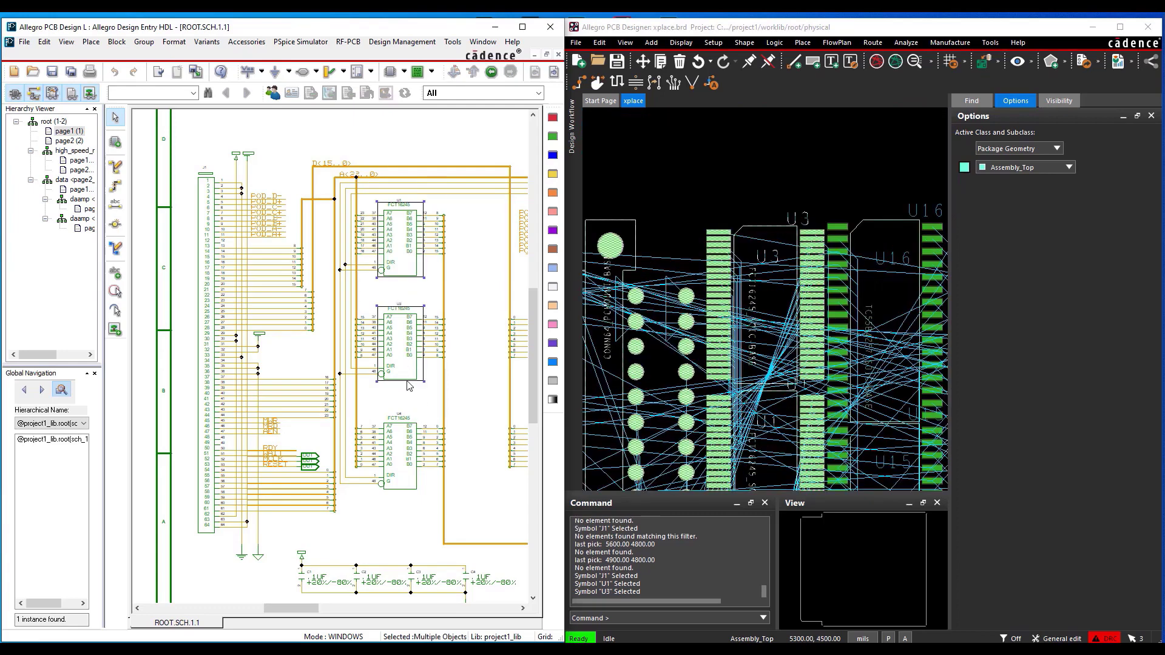
{"action": "left_click", "coordinate": [409, 454], "text": "ctrl"}
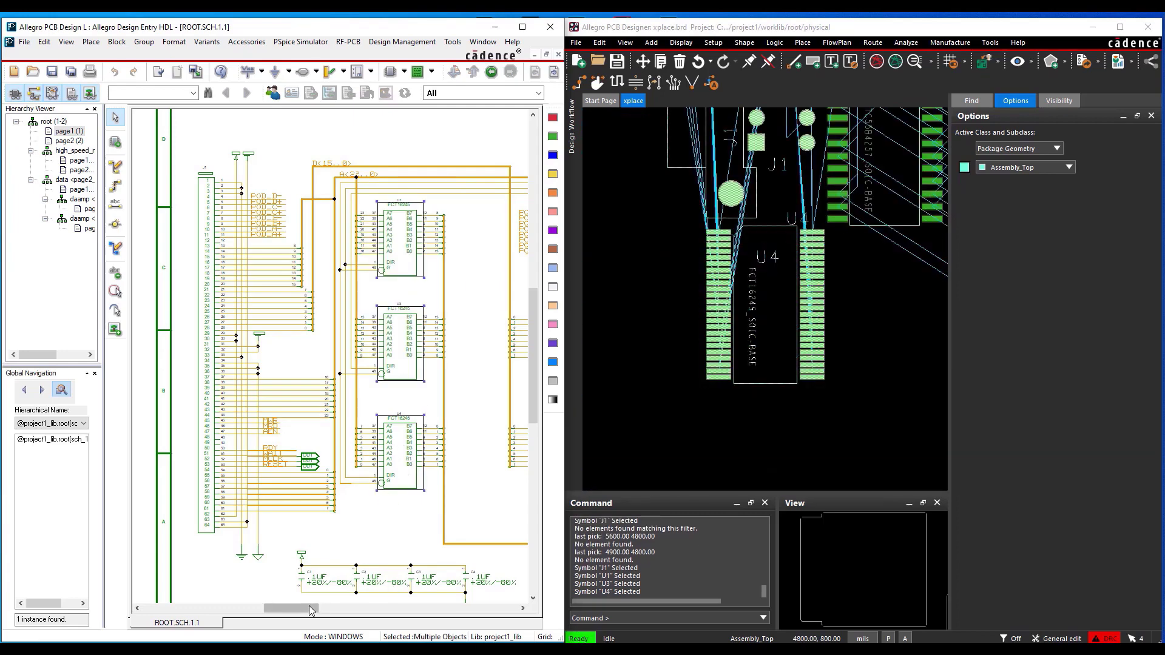
{"action": "mouse_move", "coordinate": [307, 609]}
{"action": "left_mouse_down"}
{"action": "mouse_move", "coordinate": [343, 619]}
{"action": "mouse_move", "coordinate": [393, 609]}
{"action": "left_mouse_up"}
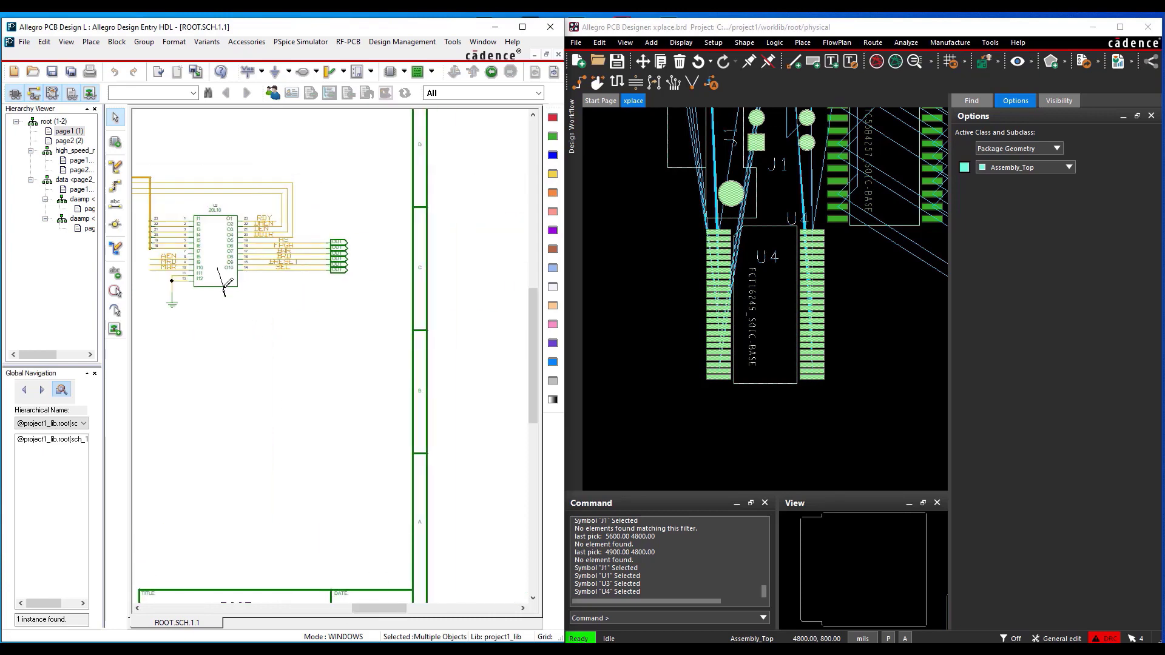
- Highlight U5 on the board via Display > Highlight, showing its EPF8282A symbol, then clear the schematic selection
{"action": "left_click", "coordinate": [696, 44]}
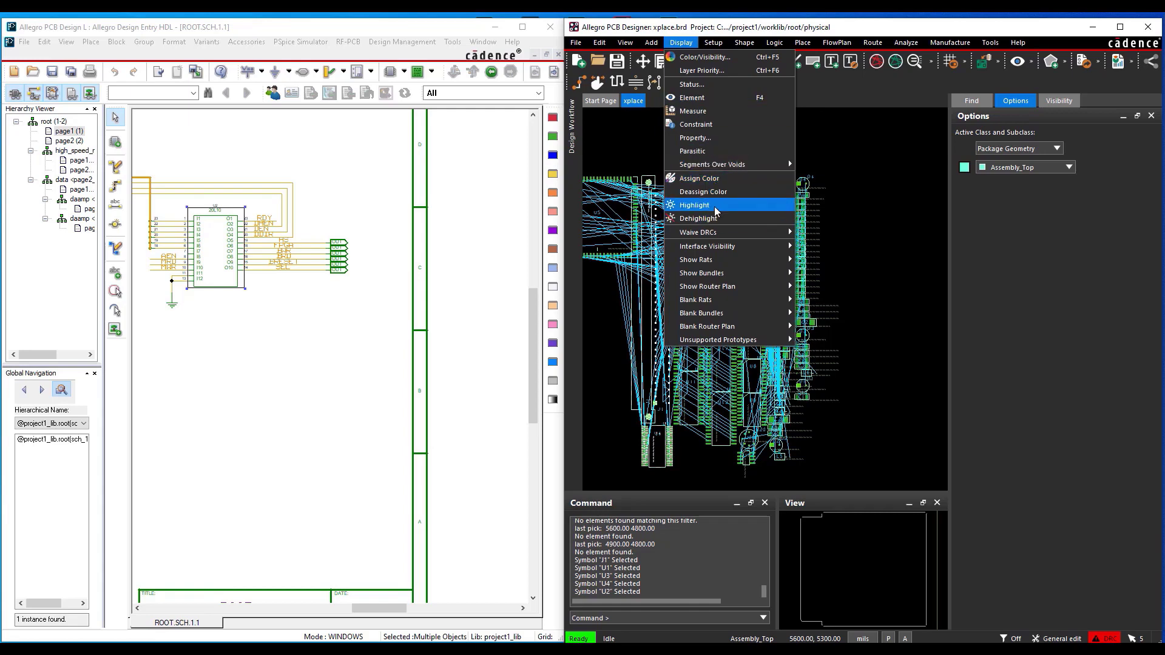
{"action": "left_click", "coordinate": [713, 208]}
{"action": "left_click", "coordinate": [744, 43]}
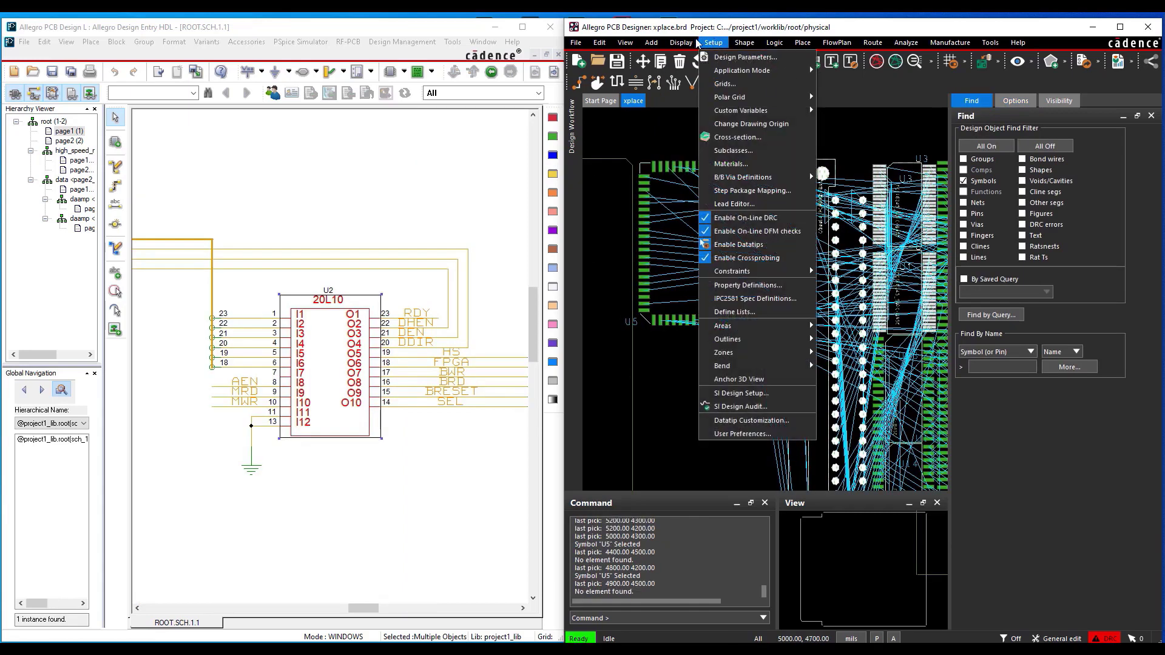
{"action": "left_click", "coordinate": [726, 204]}
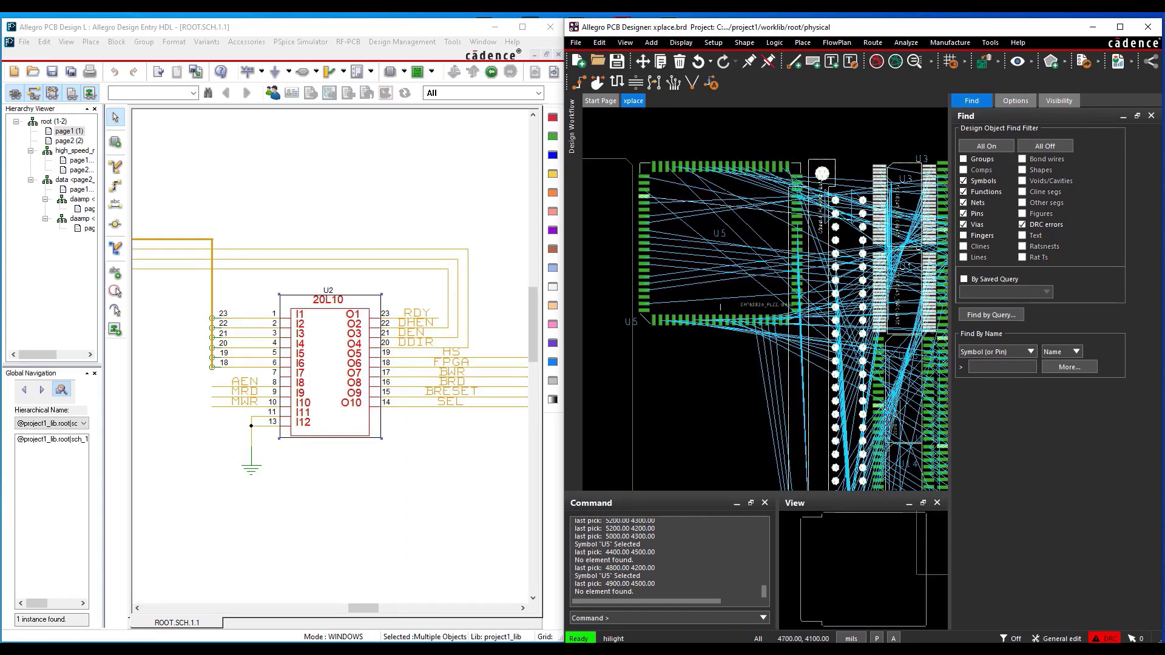
{"action": "left_click", "coordinate": [720, 168]}
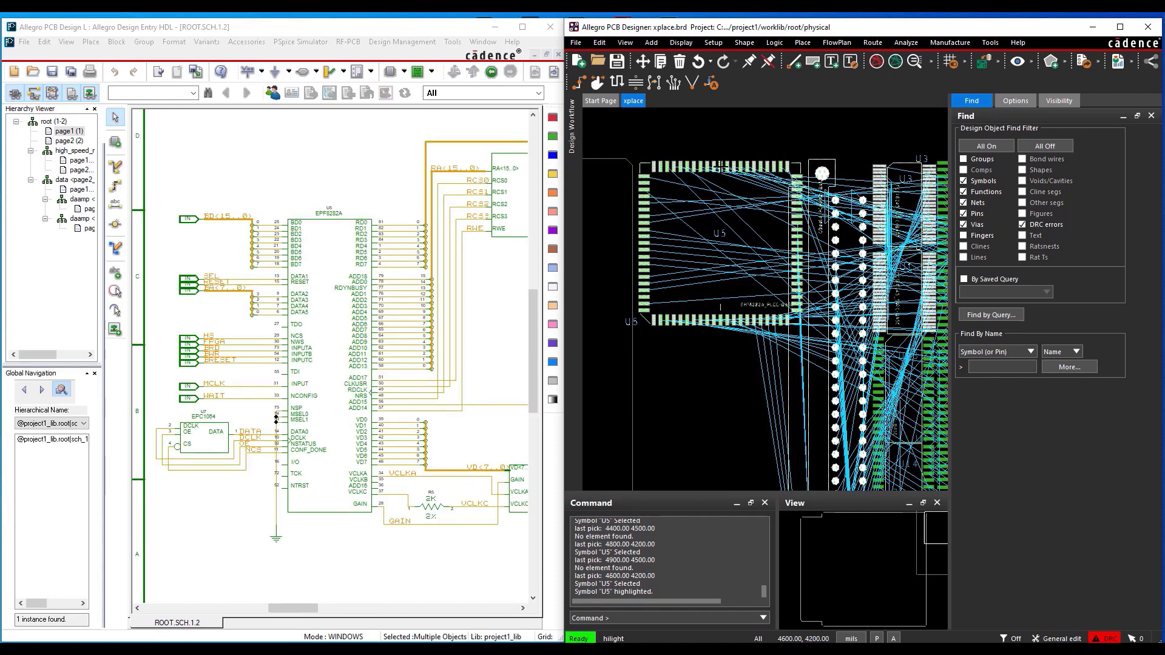
{"action": "left_click", "coordinate": [516, 244]}
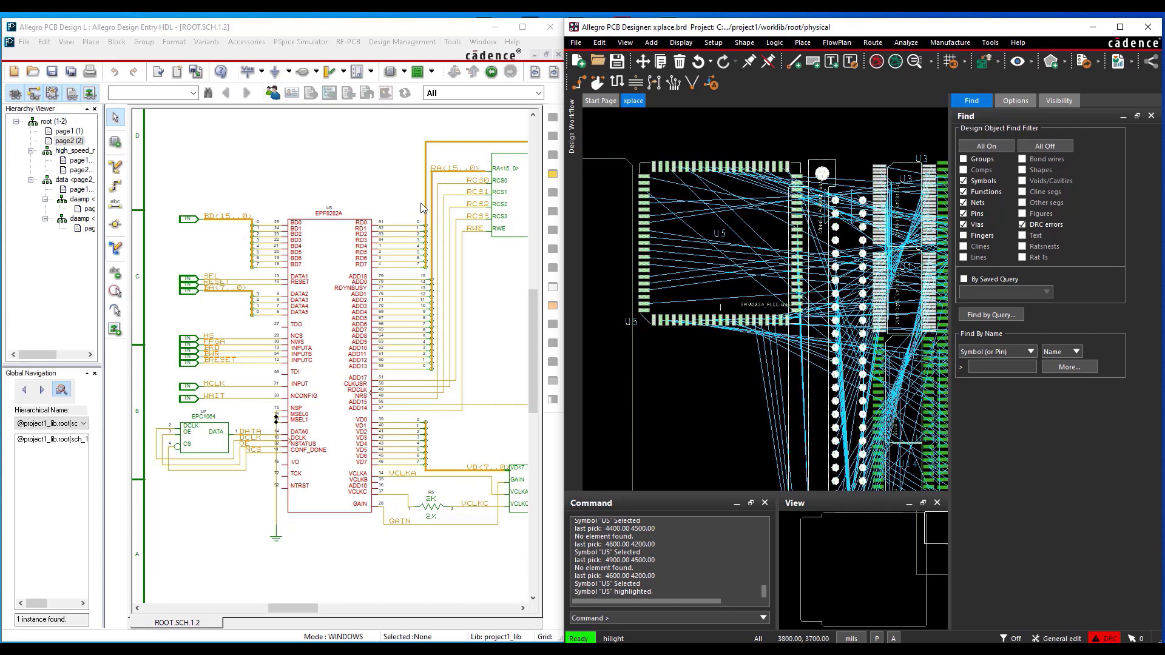
- Probe LED driver nets Q6, Q4, Q2 and Q0 in the schematic so the board follows each
{"action": "left_click", "coordinate": [294, 305]}
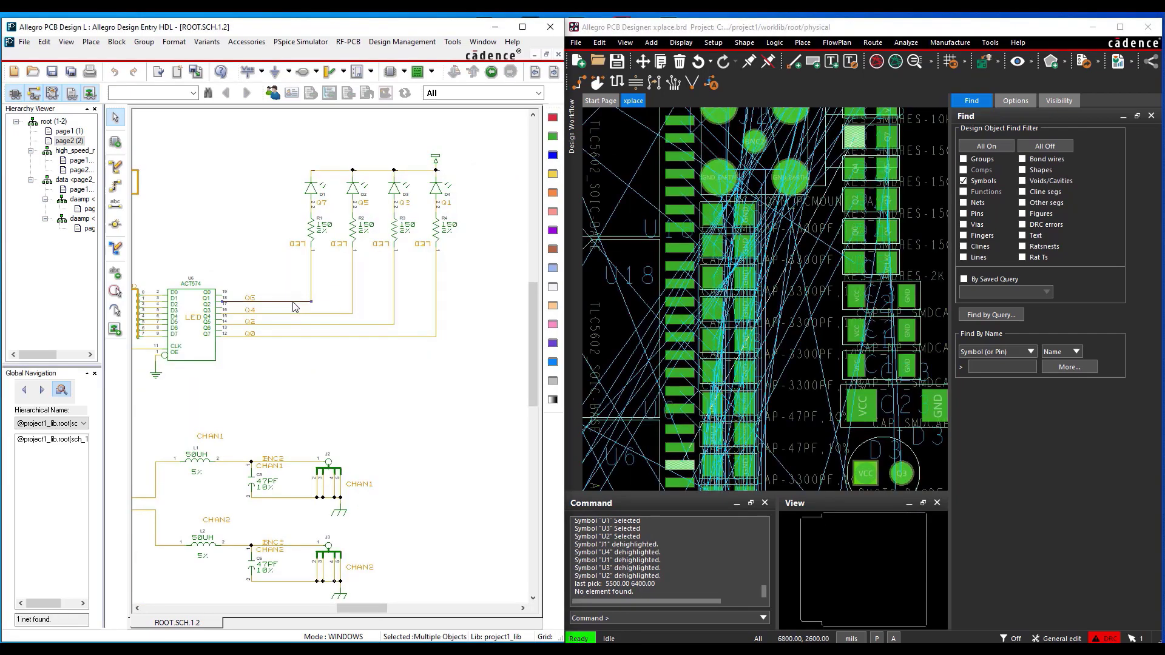
{"action": "left_click", "coordinate": [303, 314]}
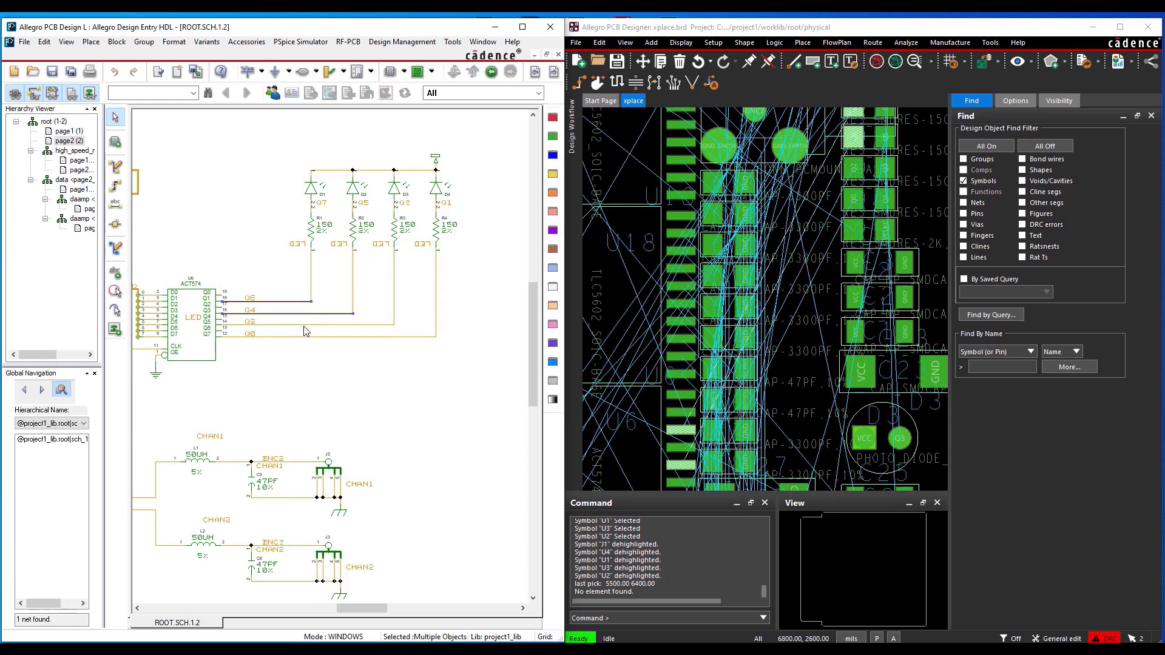
{"action": "left_click", "coordinate": [304, 326]}
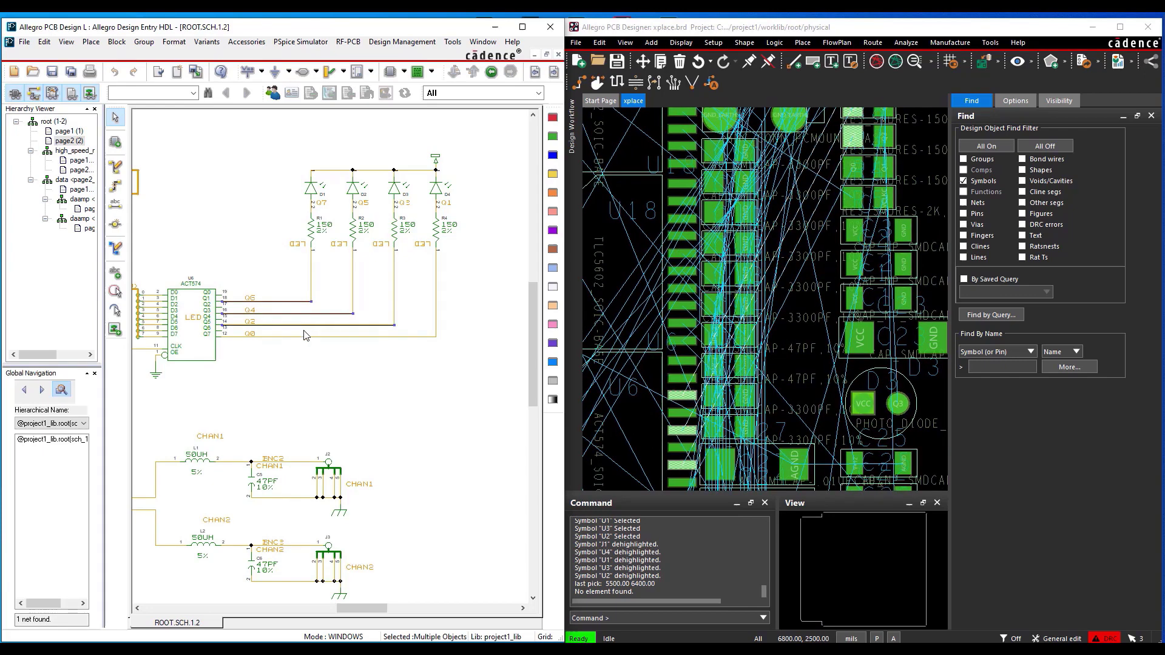
{"action": "left_click", "coordinate": [308, 336]}
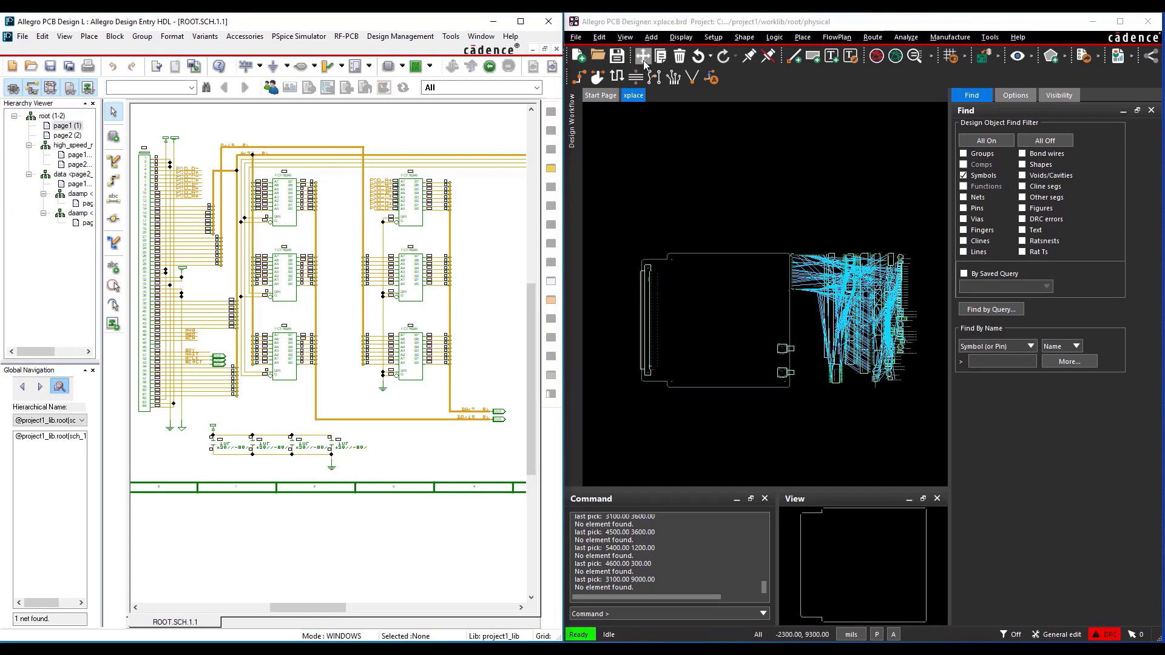
- Start Edit > Move on the board and pick up U1 via its FCT16245 schematic symbol
{"action": "left_click", "coordinate": [644, 56]}
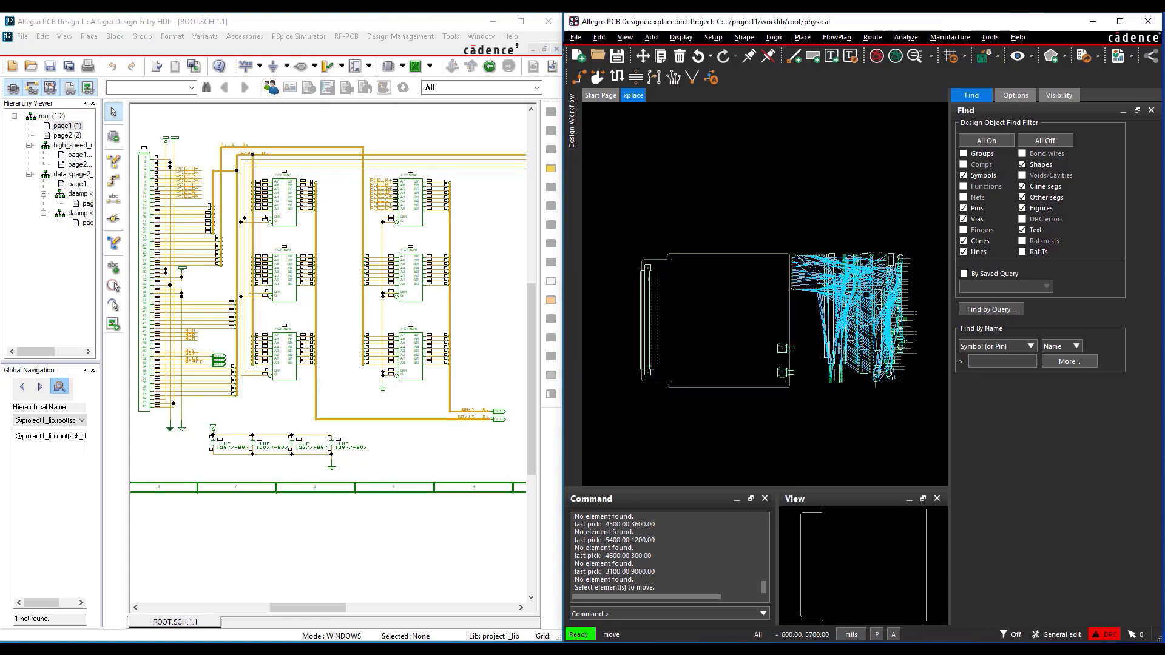
{"action": "left_click", "coordinate": [344, 281]}
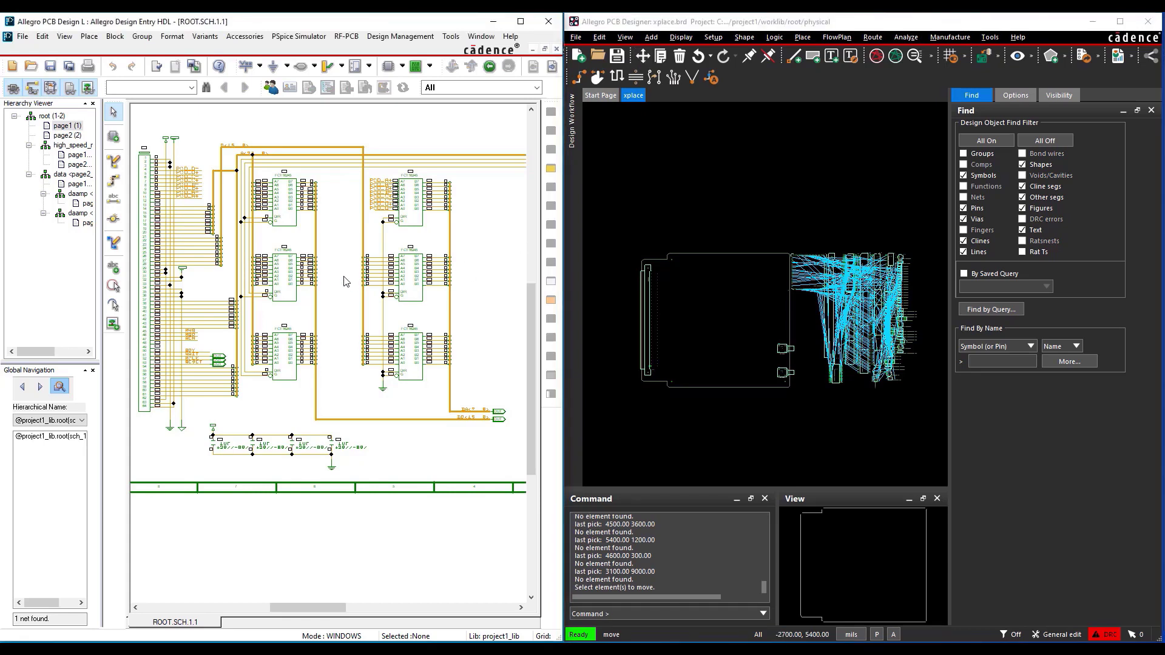
{"action": "left_click", "coordinate": [284, 218]}
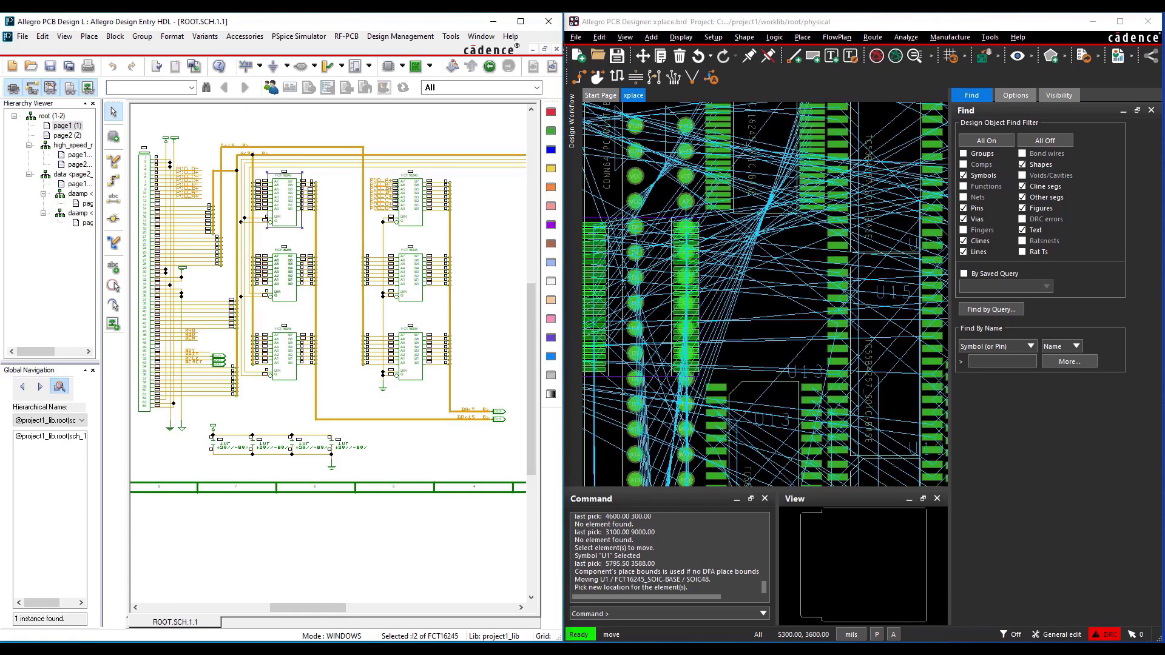
{"action": "scroll", "coordinate": [743, 261], "scroll_direction": "down", "scroll_amount": 3}
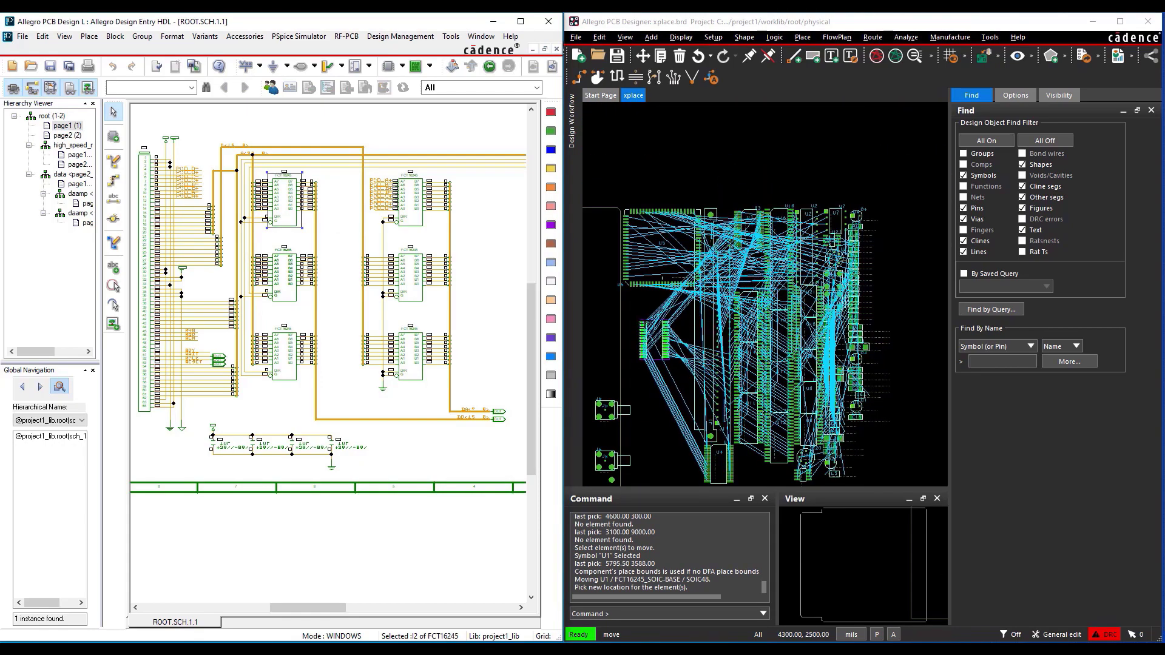
- Place U1 at the upper left, then add U3, U4 and connector J1 from the schematic to the move
{"action": "left_click", "coordinate": [652, 157]}
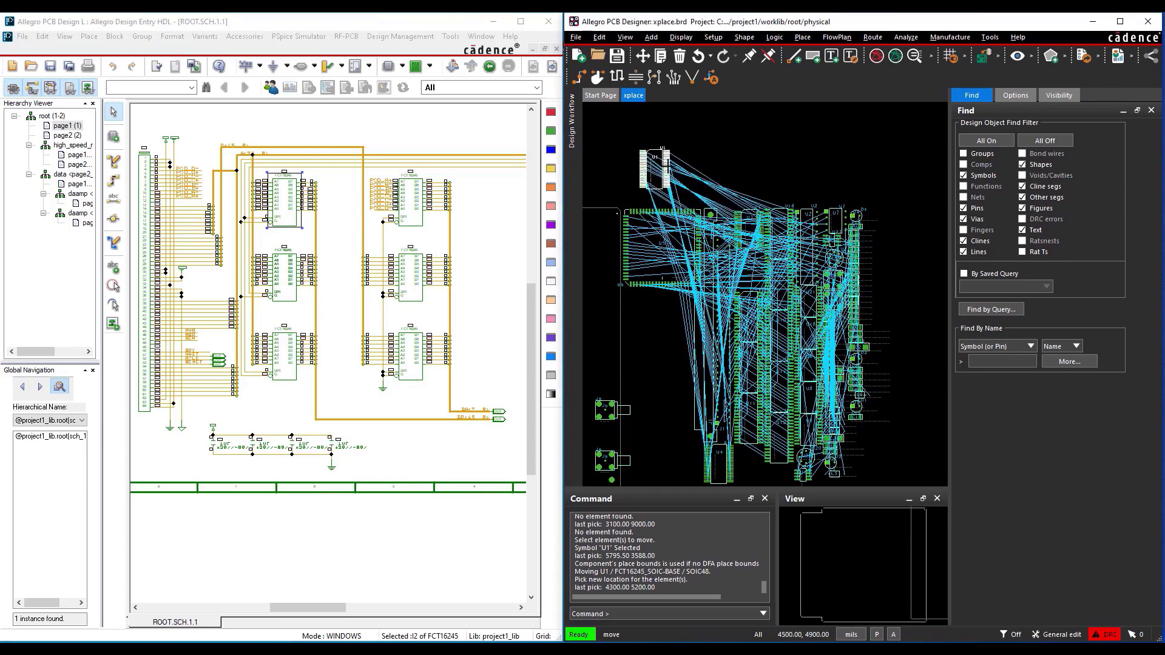
{"action": "right_click", "coordinate": [728, 156]}
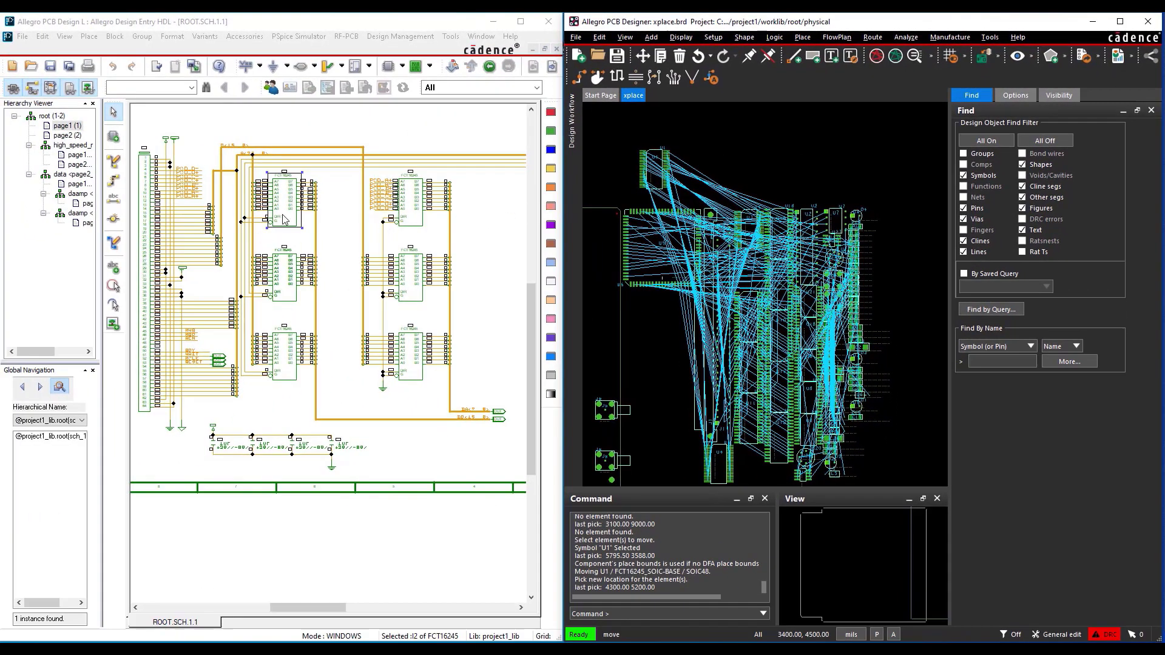
{"action": "left_click", "coordinate": [297, 238]}
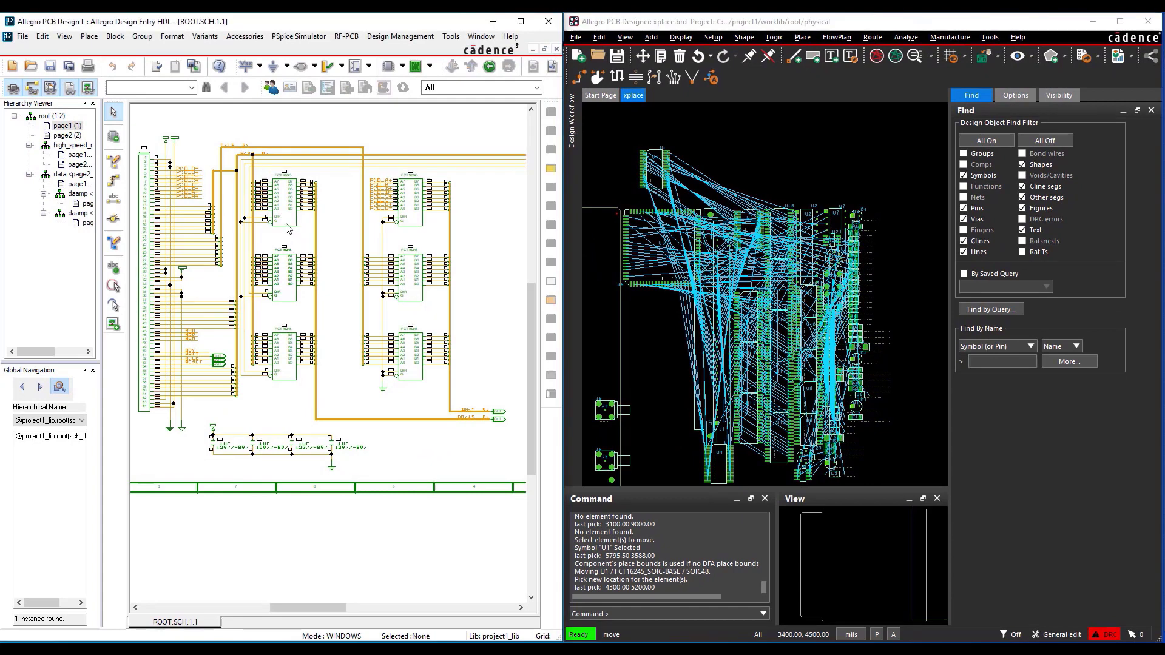
{"action": "left_click", "coordinate": [289, 272], "text": "ctrl"}
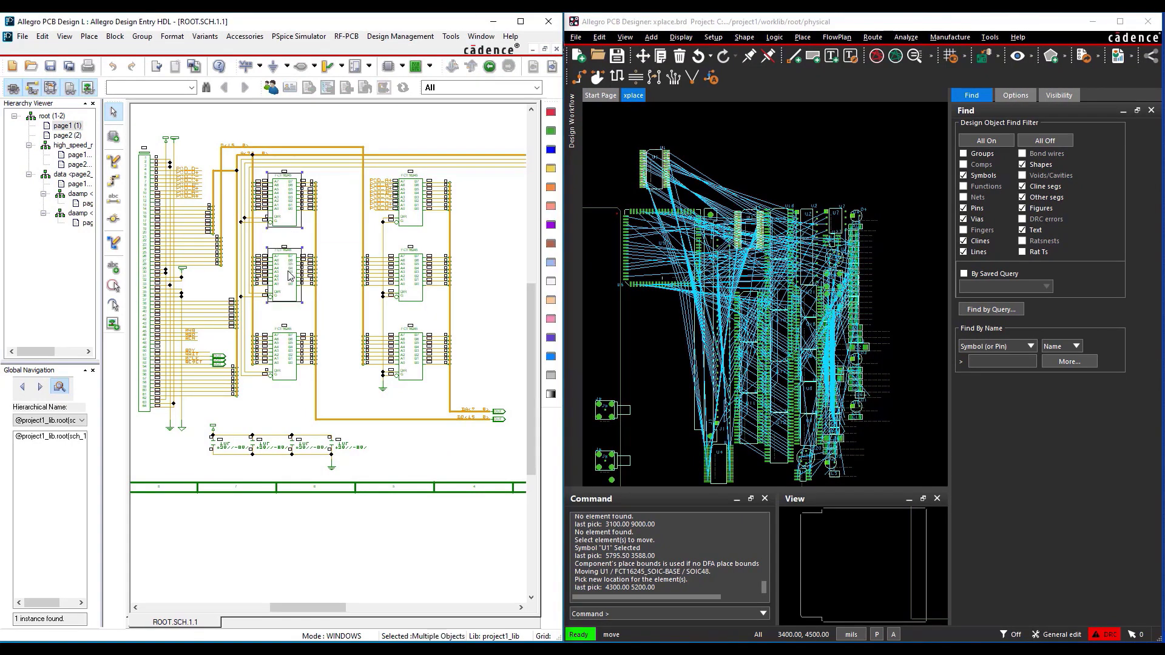
{"action": "left_click", "coordinate": [289, 366], "text": "ctrl"}
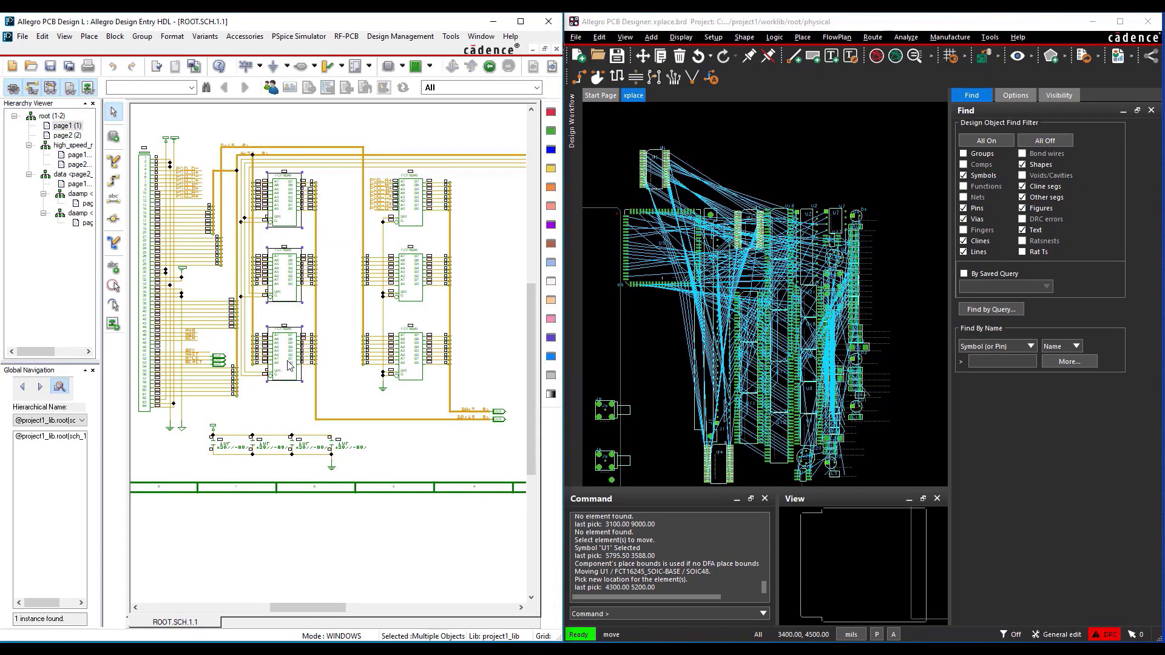
{"action": "left_click", "coordinate": [147, 357], "text": "ctrl"}
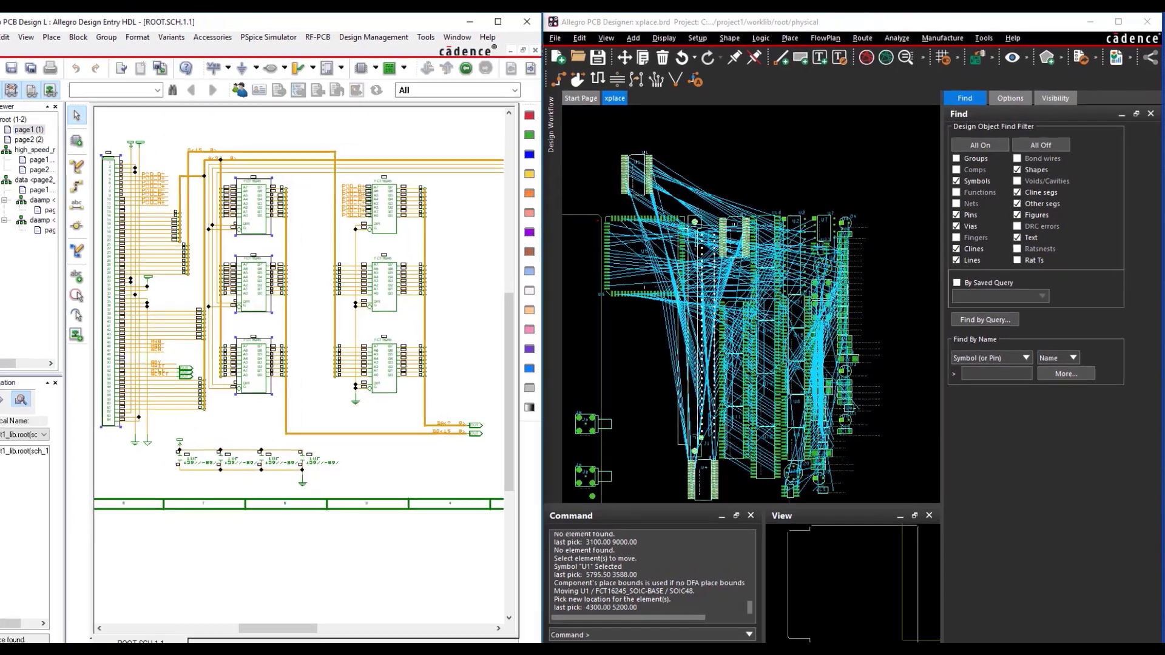
- Complete the selection, set the group origin, drop U1, U3, U4 and J1 at the upper left, and end the move
{"action": "right_click", "coordinate": [740, 153]}
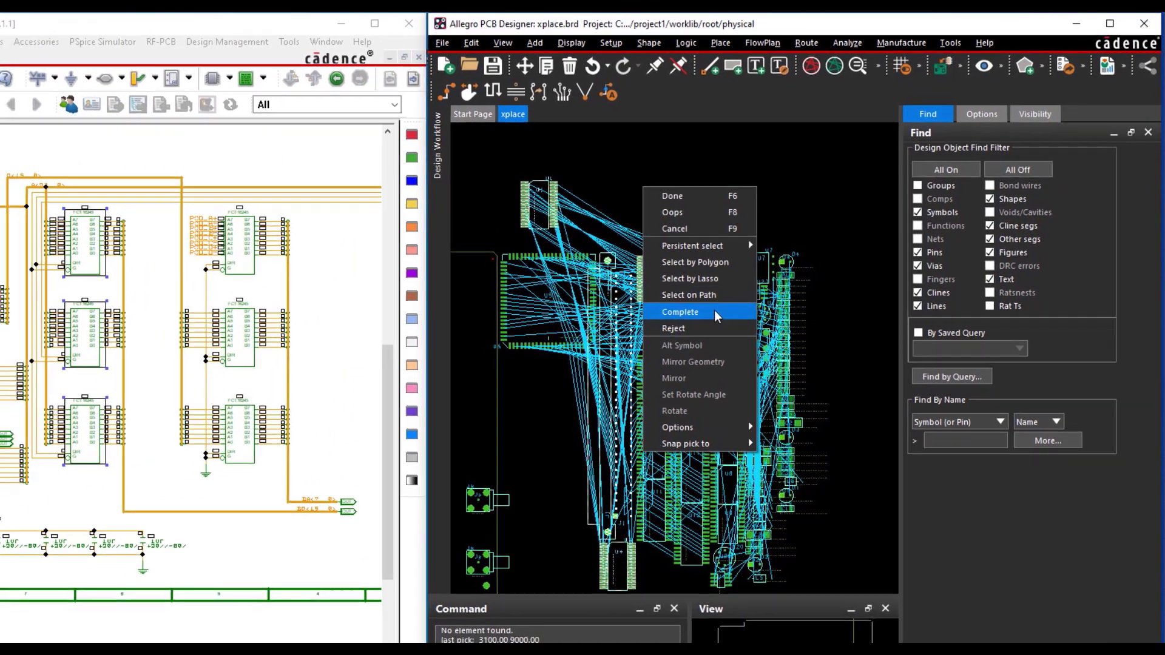
{"action": "left_click", "coordinate": [714, 315]}
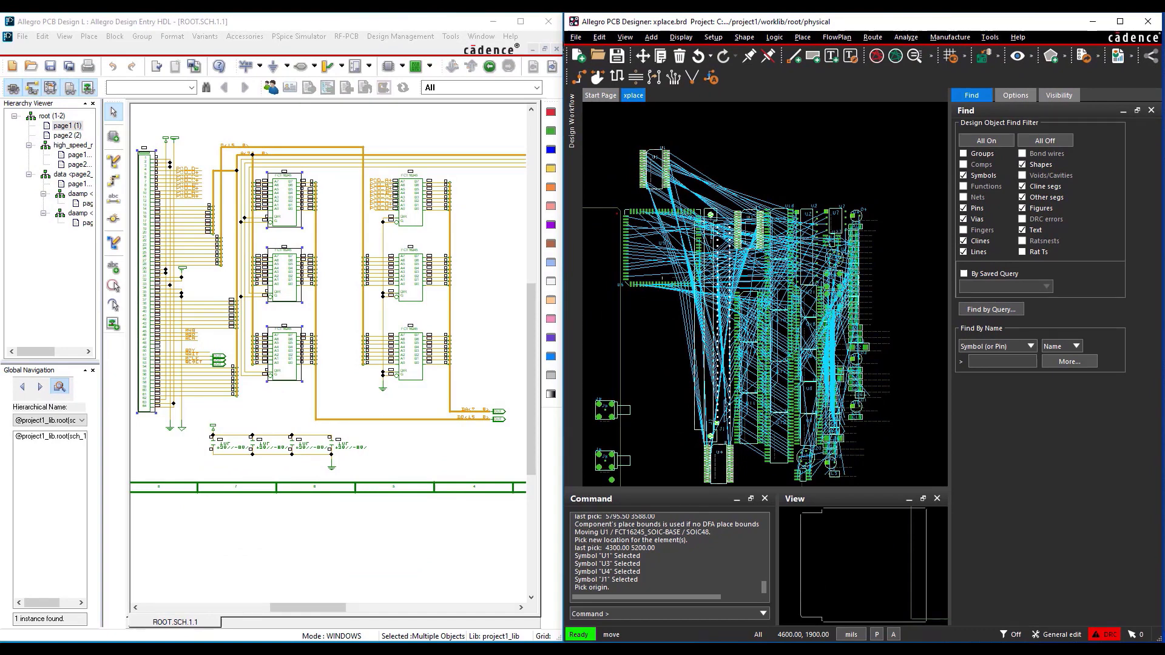
{"action": "left_click", "coordinate": [715, 315]}
{"action": "scroll", "coordinate": [720, 301], "scroll_direction": "down", "scroll_amount": 2}
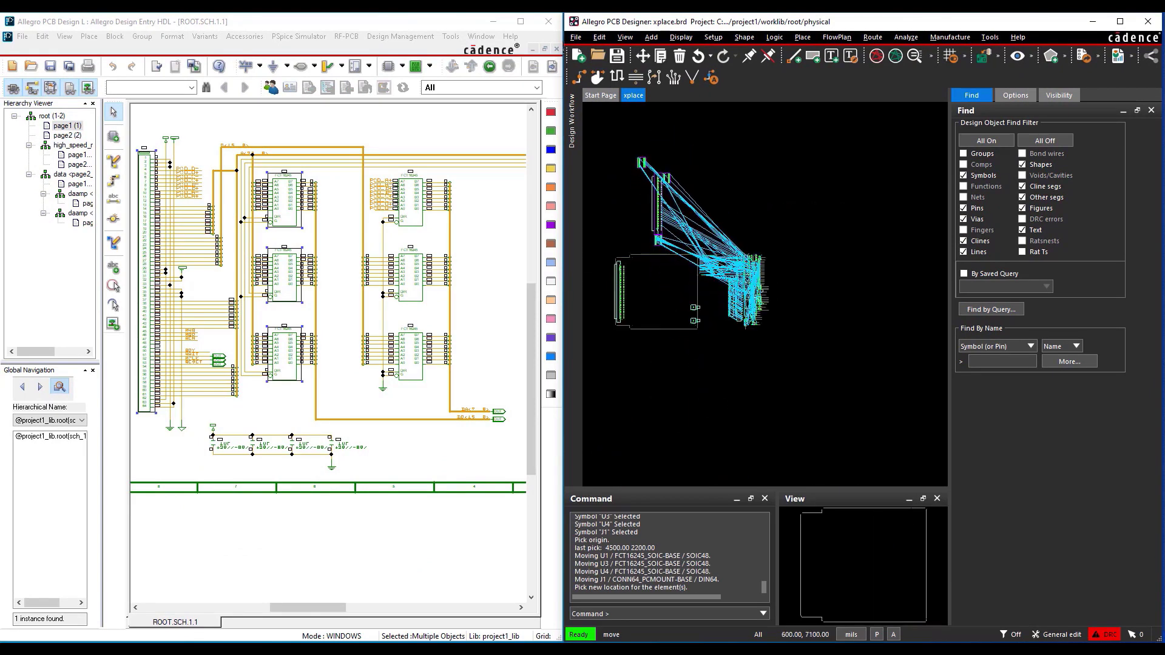
{"action": "left_click", "coordinate": [643, 165]}
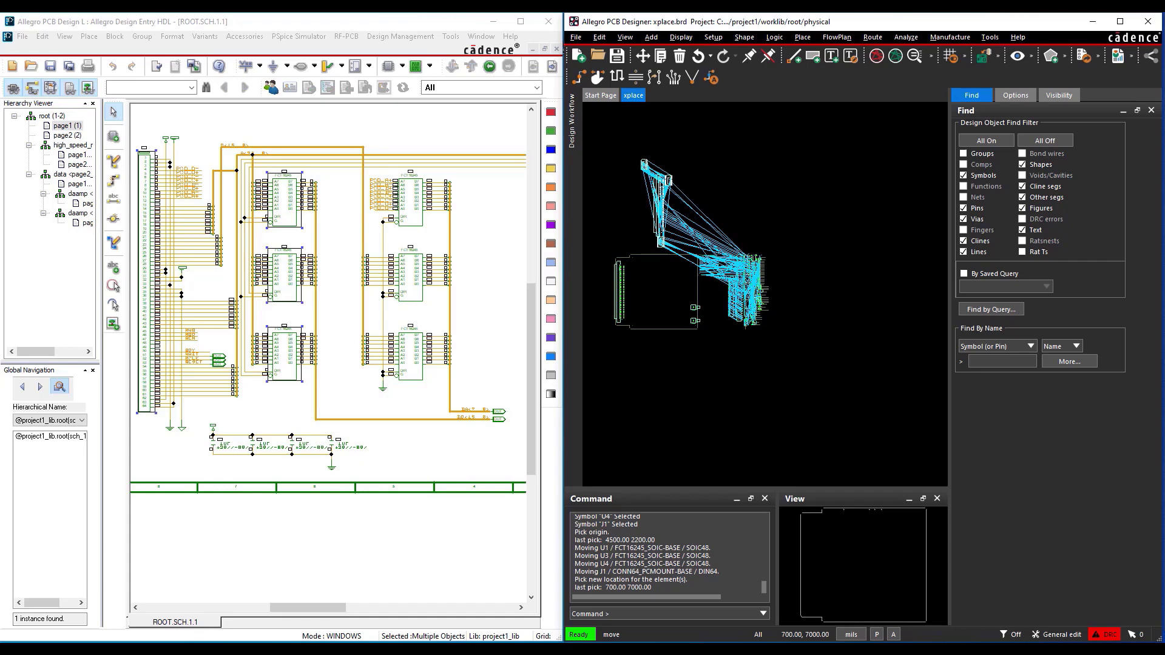
{"action": "right_click", "coordinate": [642, 207]}
{"action": "left_click", "coordinate": [663, 215]}
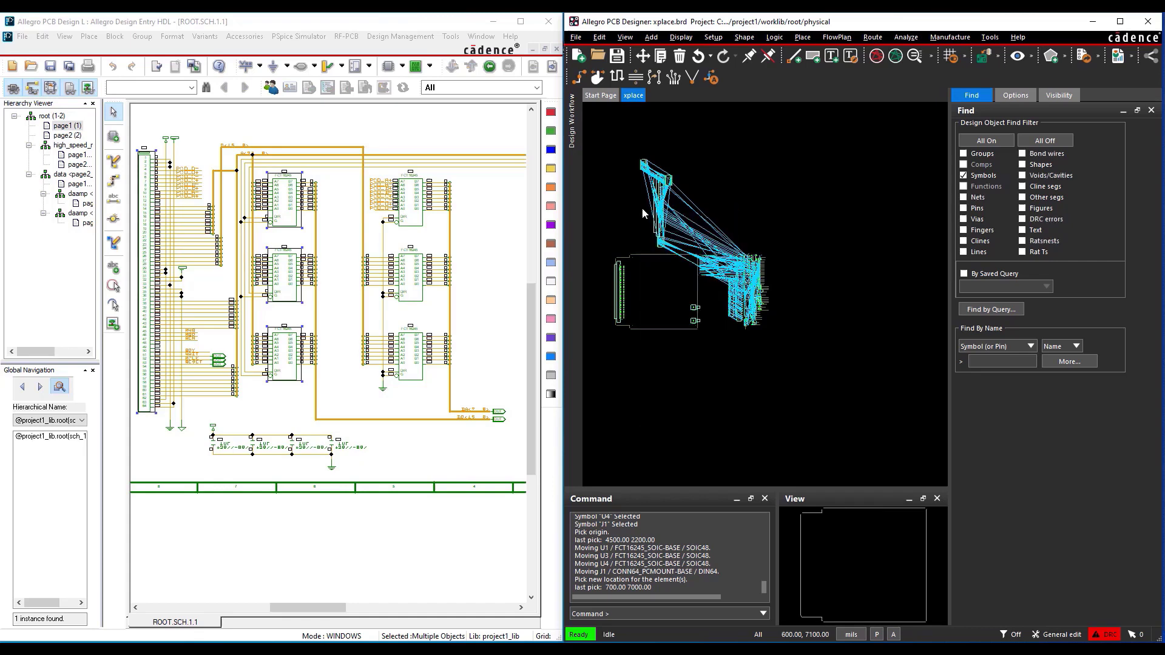
- Blank all ratsnest lines on the board and start Display > Show Rats > Net
{"action": "left_click", "coordinate": [707, 161]}
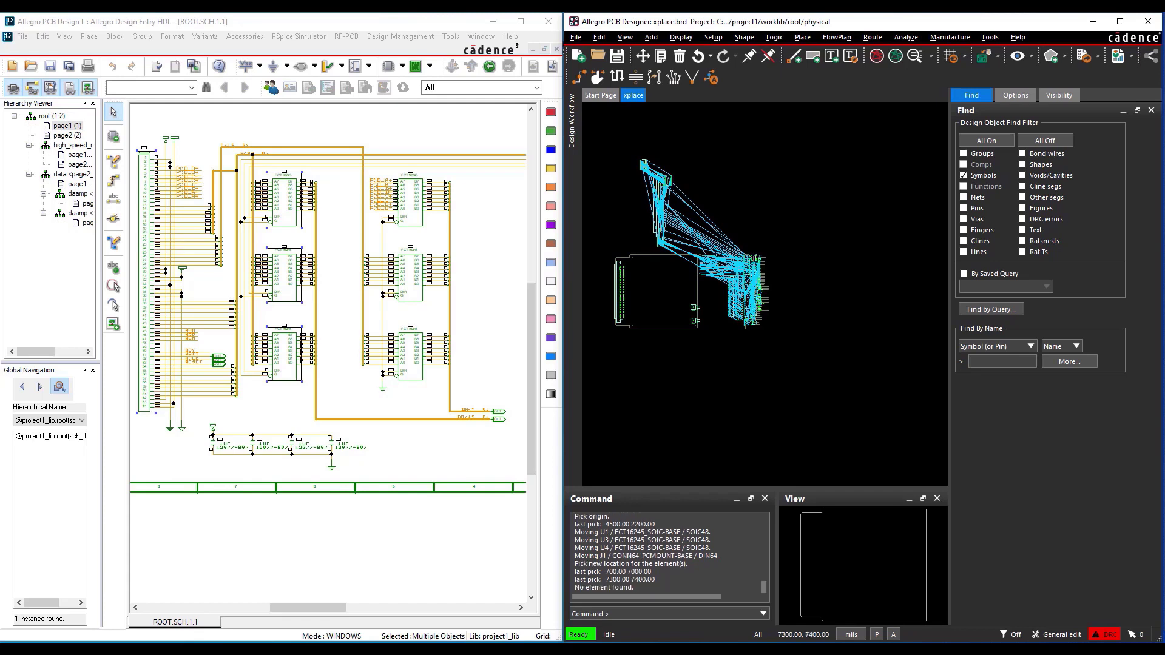
{"action": "left_click", "coordinate": [877, 55]}
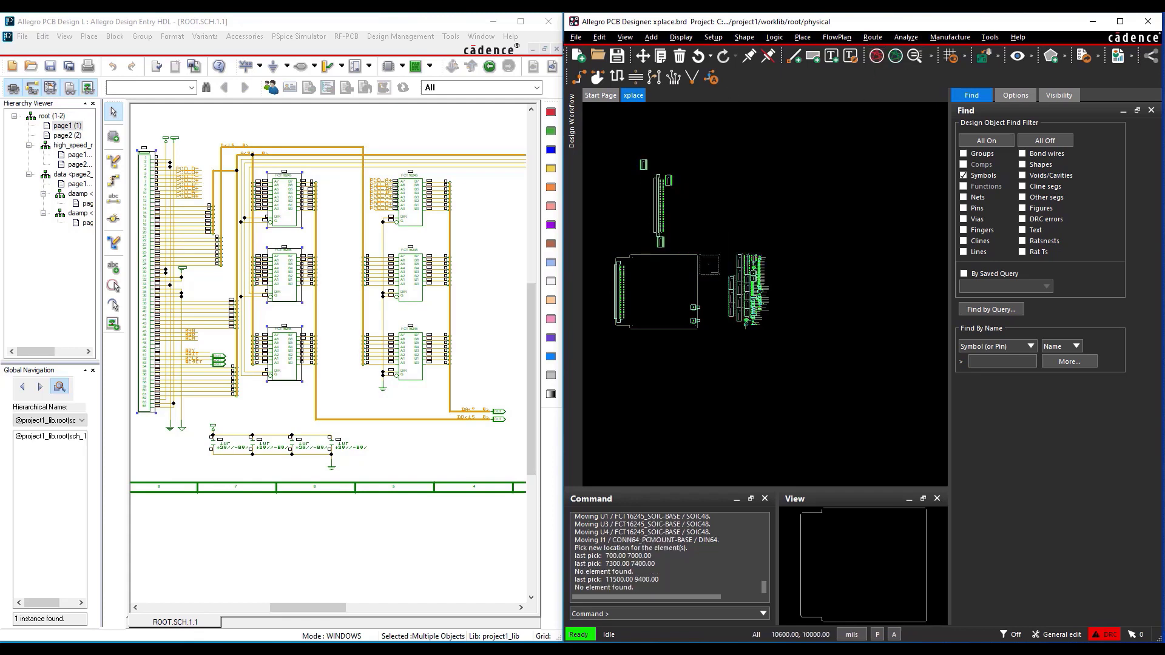
{"action": "left_click", "coordinate": [681, 37]}
{"action": "mouse_move", "coordinate": [701, 253]}
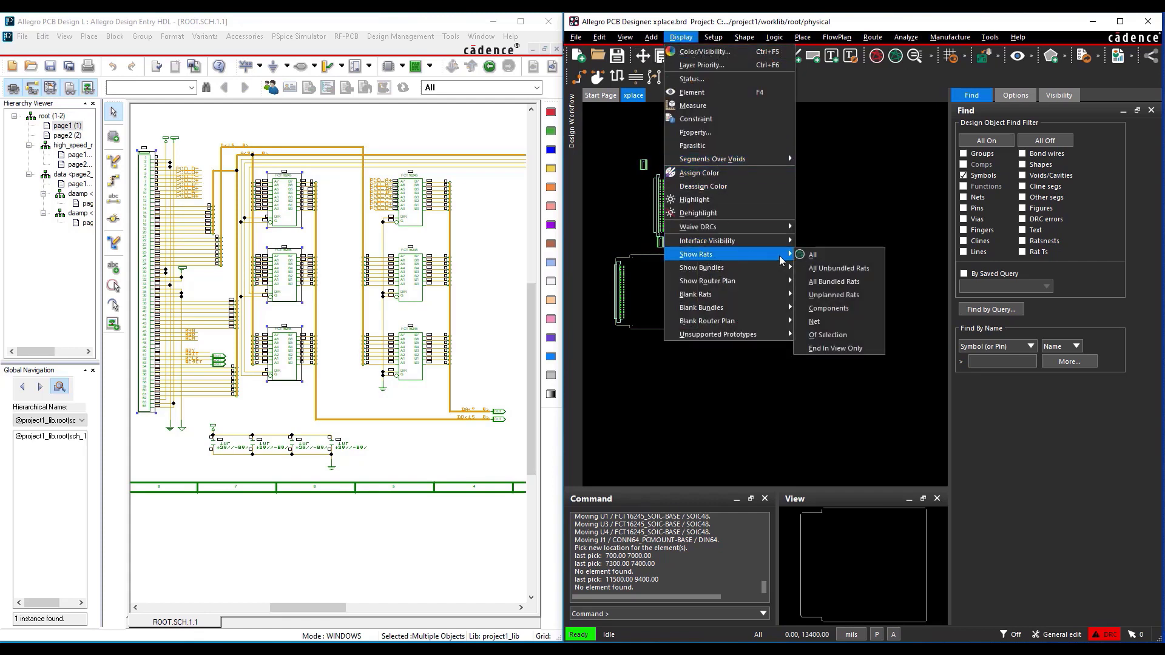
{"action": "left_click", "coordinate": [828, 322]}
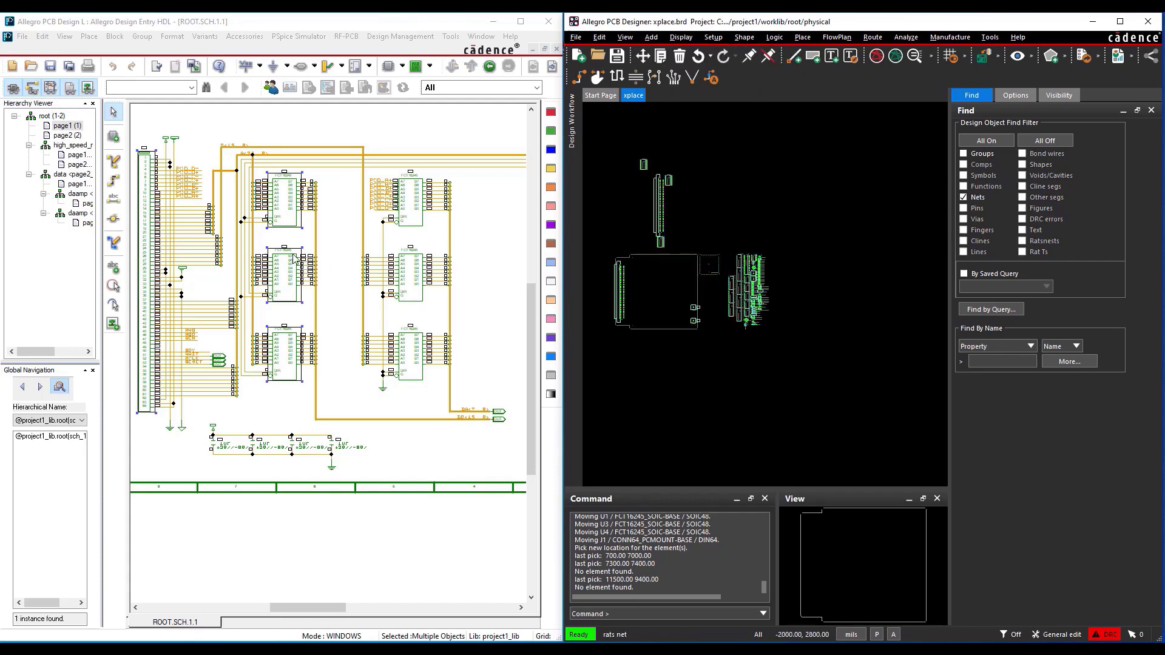
{"action": "left_click", "coordinate": [221, 276]}
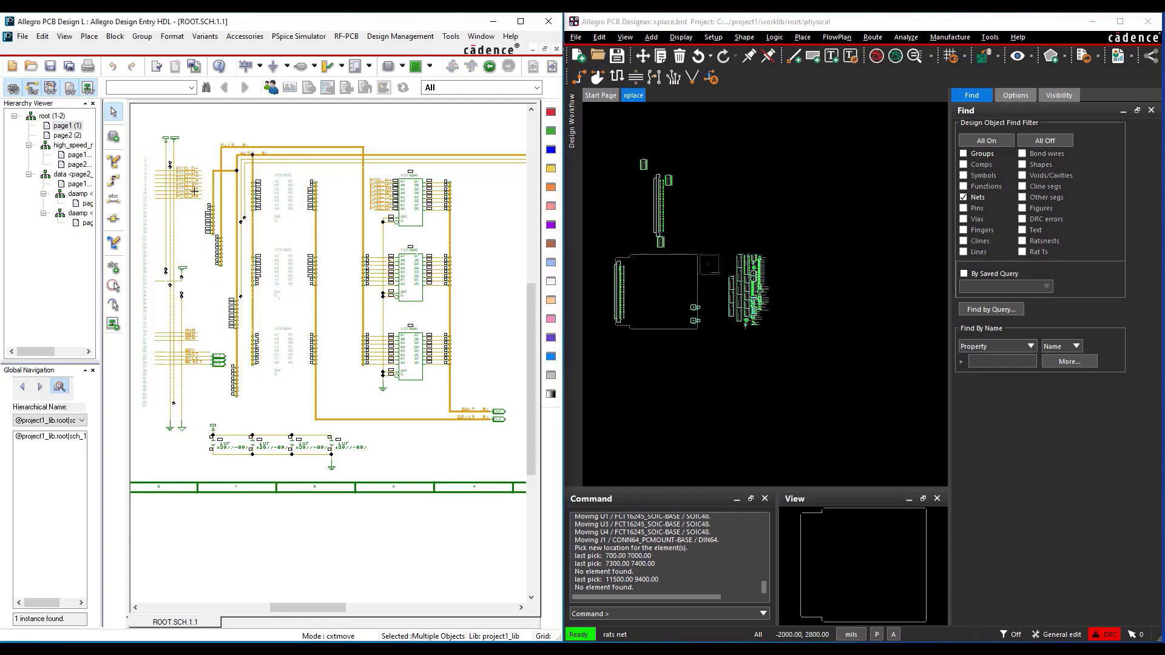
- Show ratsnest for schematic nets A8 through A15, then finish the command
{"action": "left_click", "coordinate": [290, 214]}
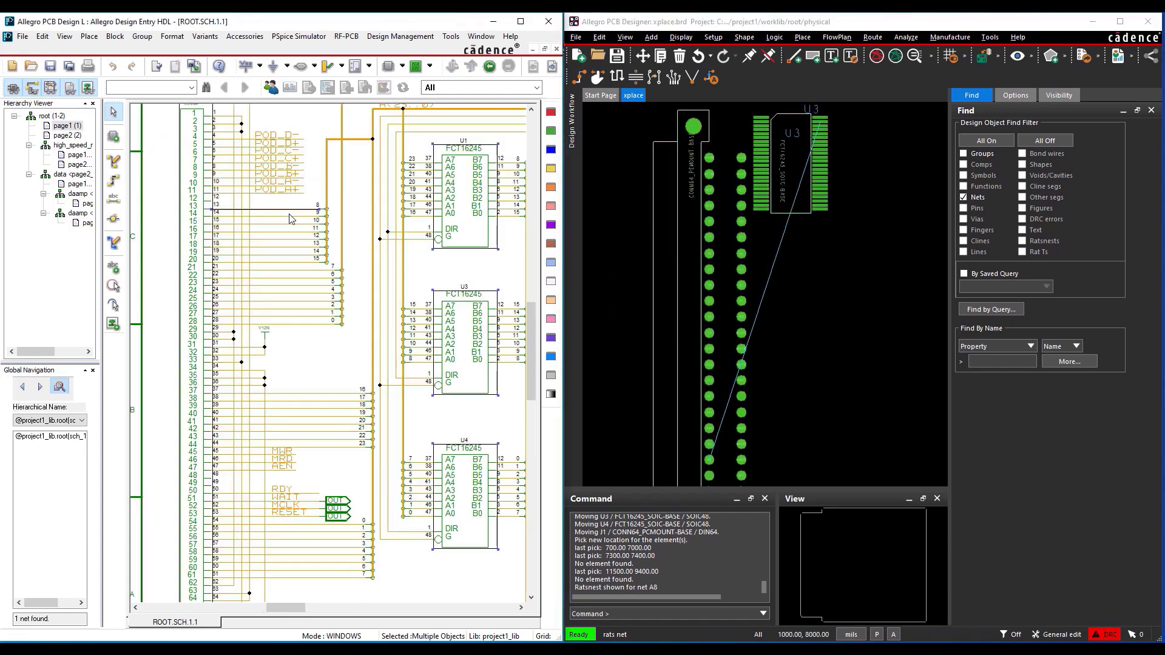
{"action": "left_click", "coordinate": [288, 222]}
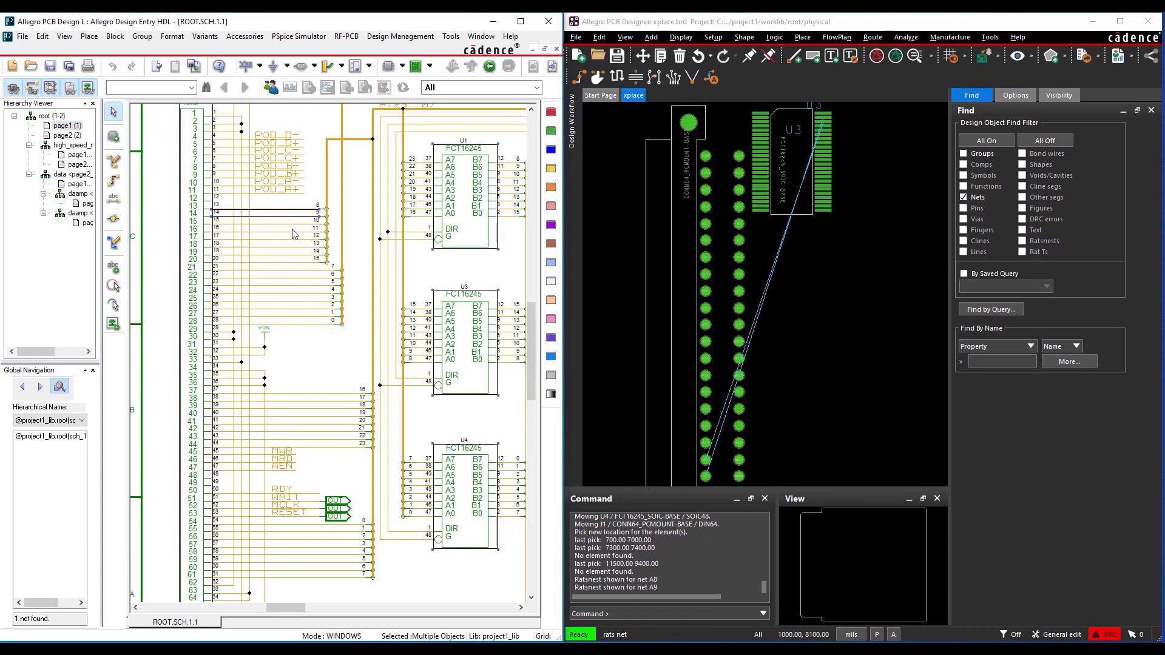
{"action": "left_click", "coordinate": [292, 237]}
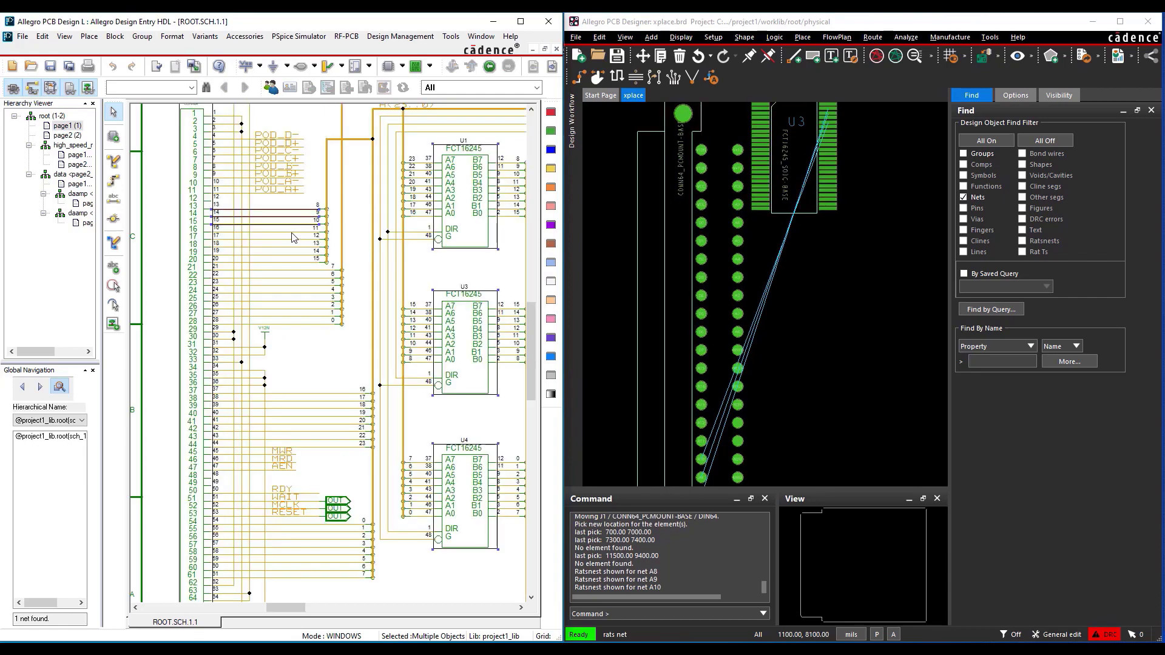
{"action": "left_click", "coordinate": [294, 241]}
{"action": "left_click", "coordinate": [296, 245]}
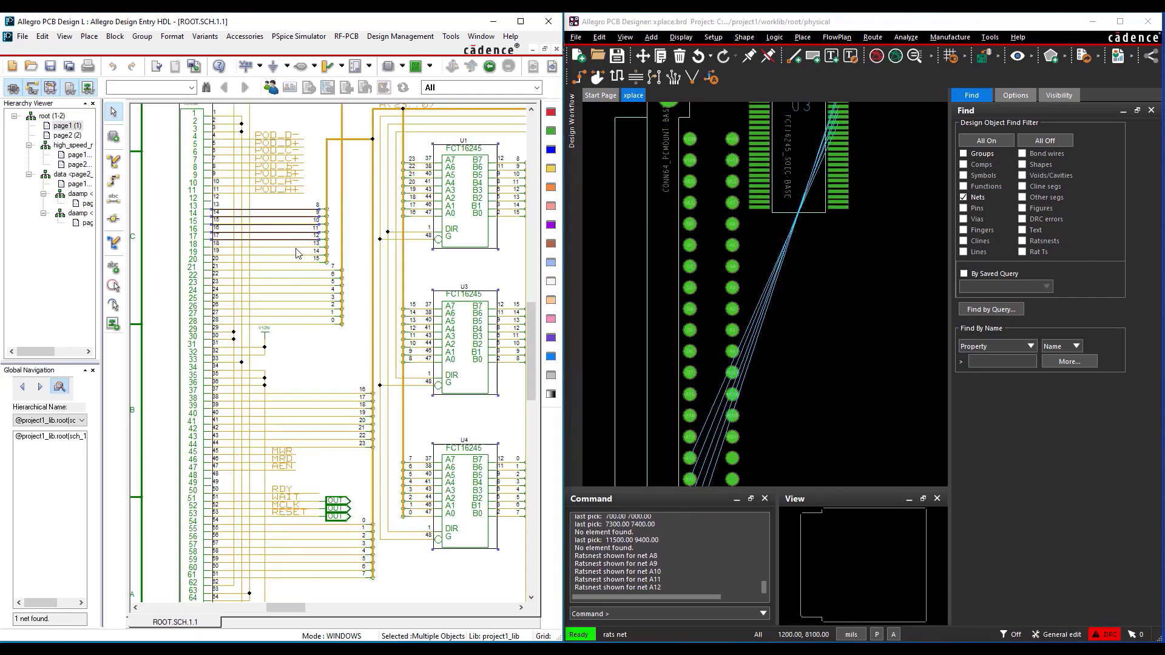
{"action": "left_click", "coordinate": [297, 251]}
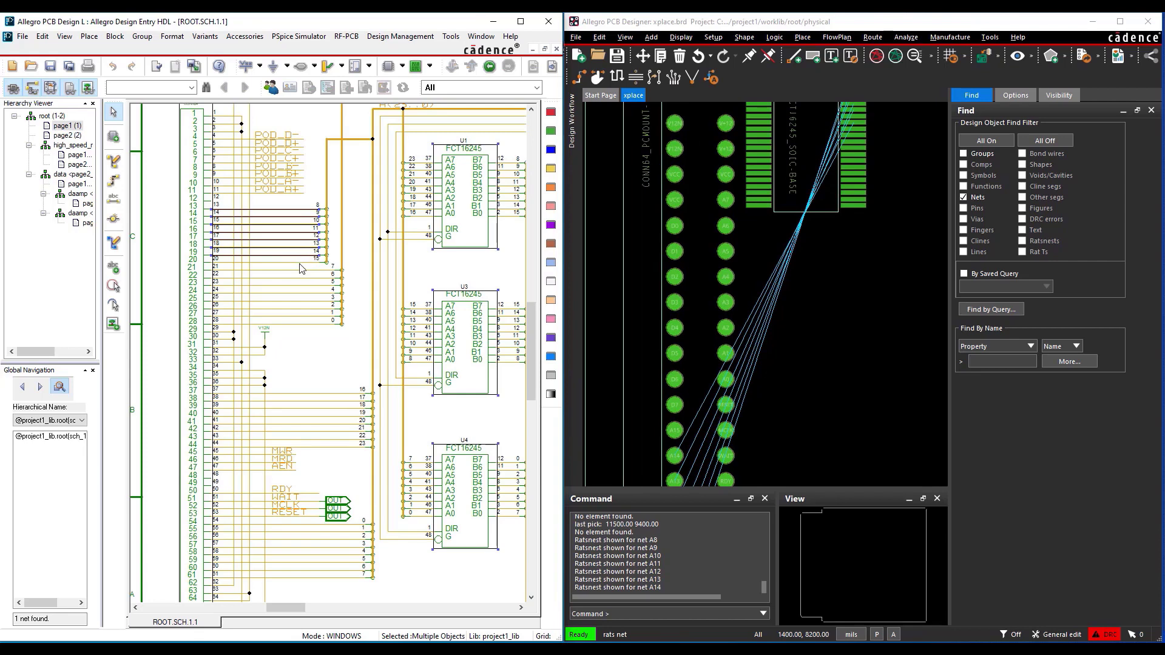
{"action": "left_click", "coordinate": [300, 264]}
{"action": "right_click", "coordinate": [780, 192]}
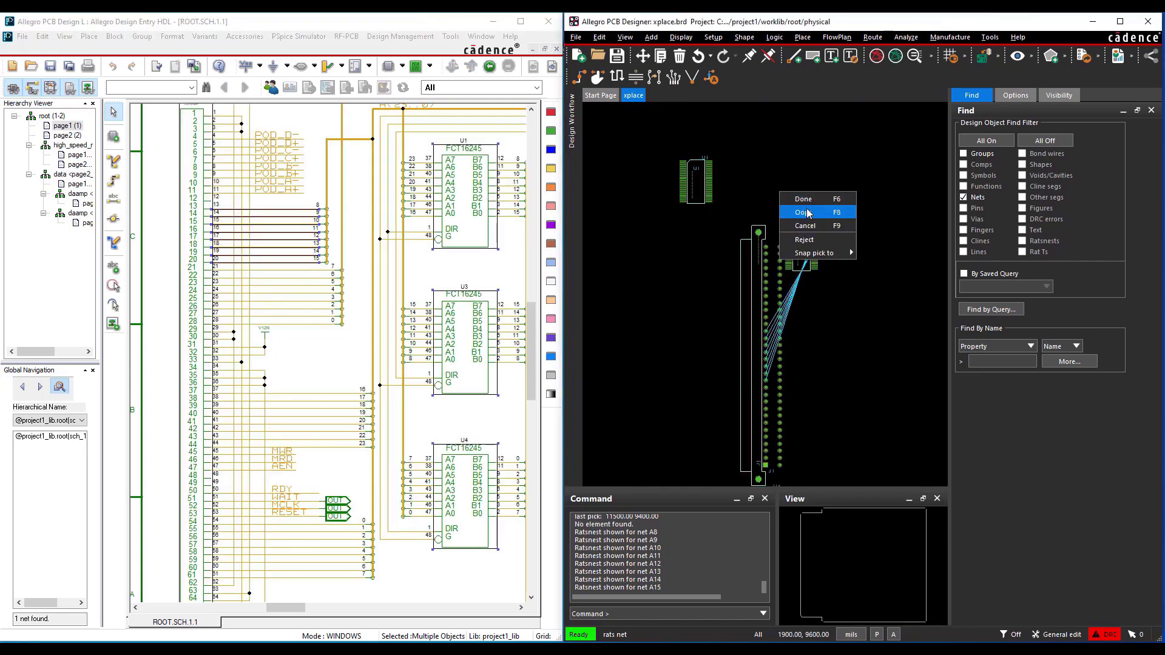
{"action": "left_click", "coordinate": [812, 201]}
{"action": "key", "text": "Right"}
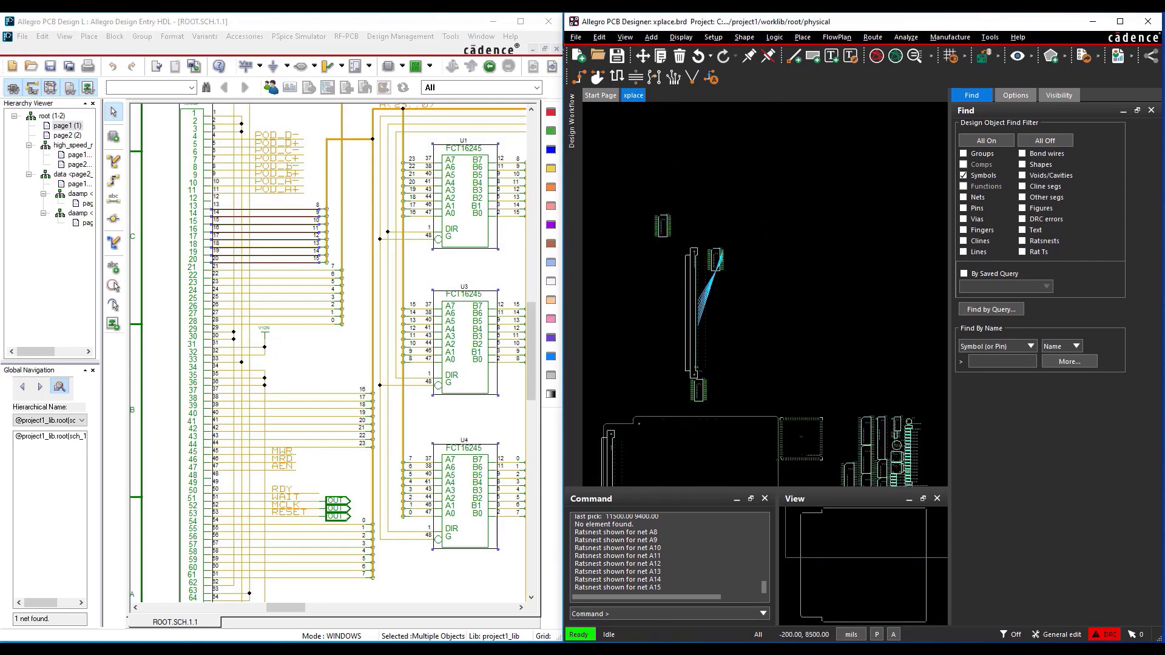
- Start Display > Assign Color and colour nets A8, A9, A10 and A11 from the schematic
{"action": "left_click", "coordinate": [681, 37]}
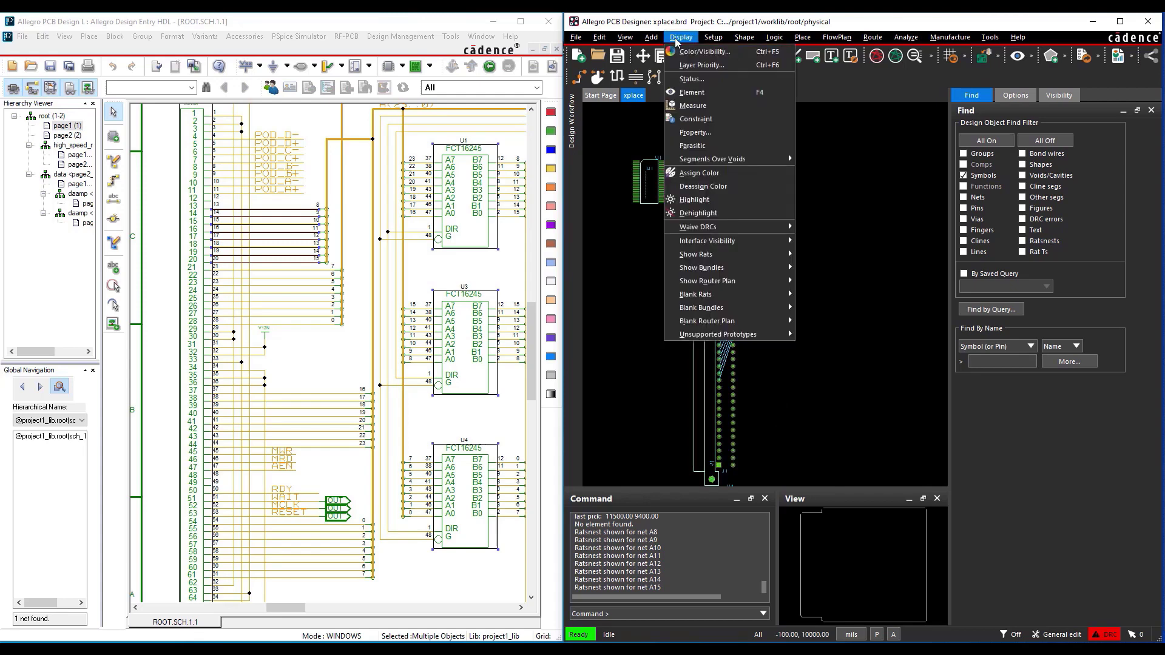
{"action": "left_click", "coordinate": [728, 176]}
{"action": "left_click", "coordinate": [330, 321]}
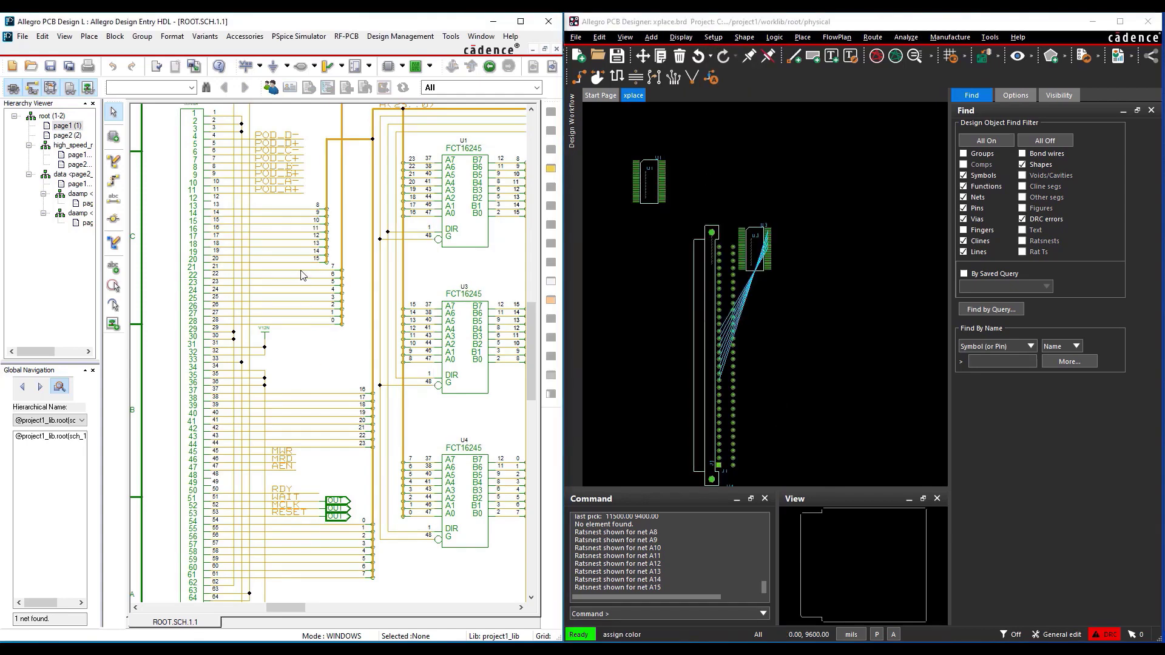
{"action": "left_click", "coordinate": [295, 205]}
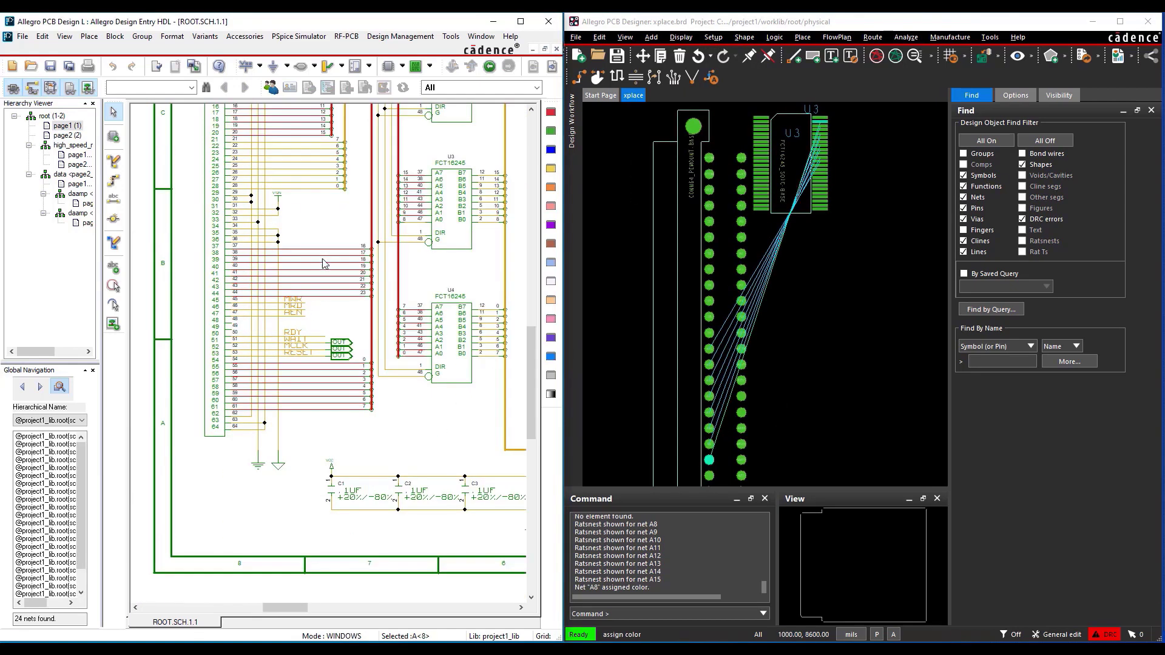
{"action": "left_click", "coordinate": [328, 250]}
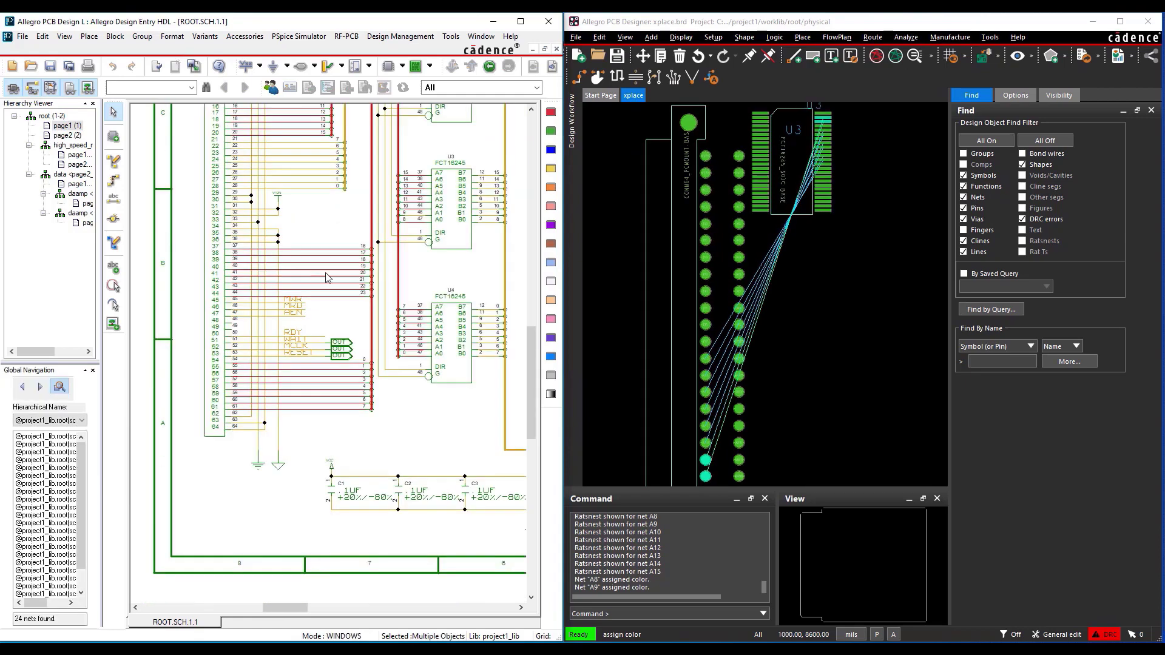
{"action": "left_click", "coordinate": [305, 343]}
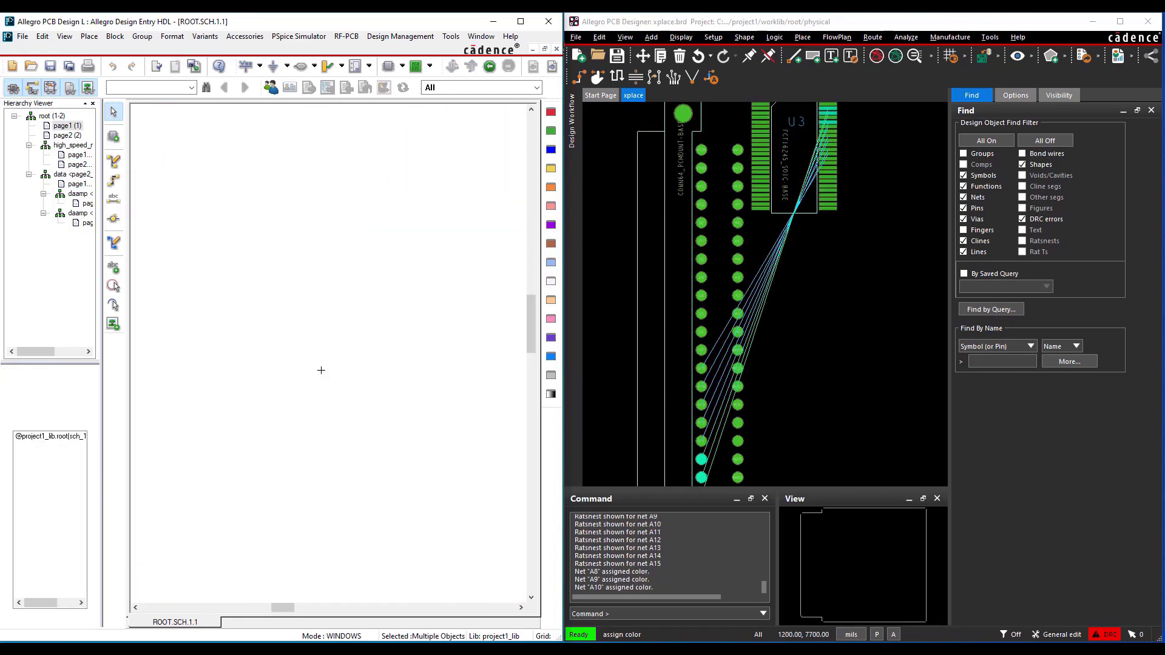
{"action": "left_click", "coordinate": [309, 336]}
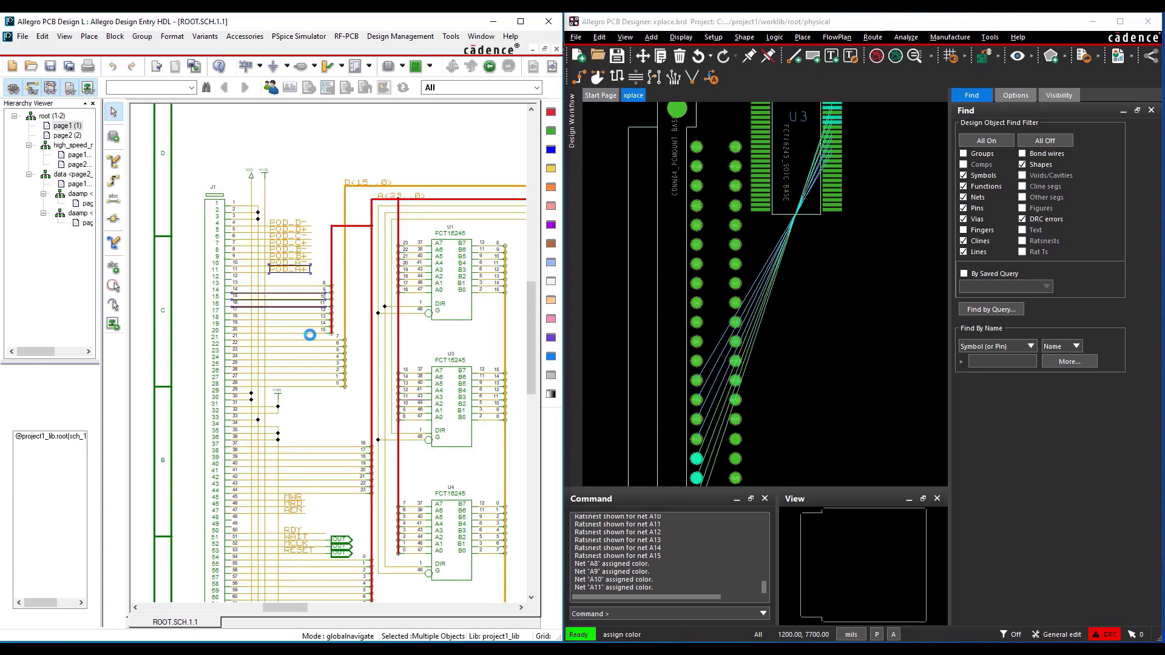
- Colour nets A12, A13, A14, A15 and connector J1 from the schematic
{"action": "left_click", "coordinate": [325, 338]}
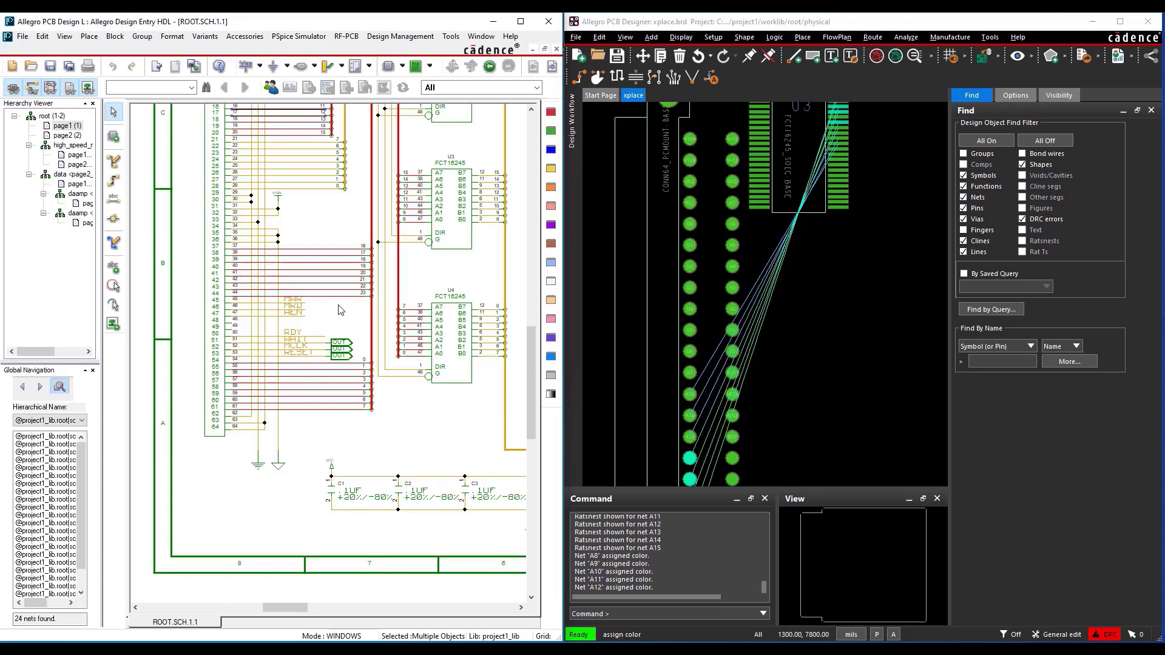
{"action": "left_click", "coordinate": [294, 281]}
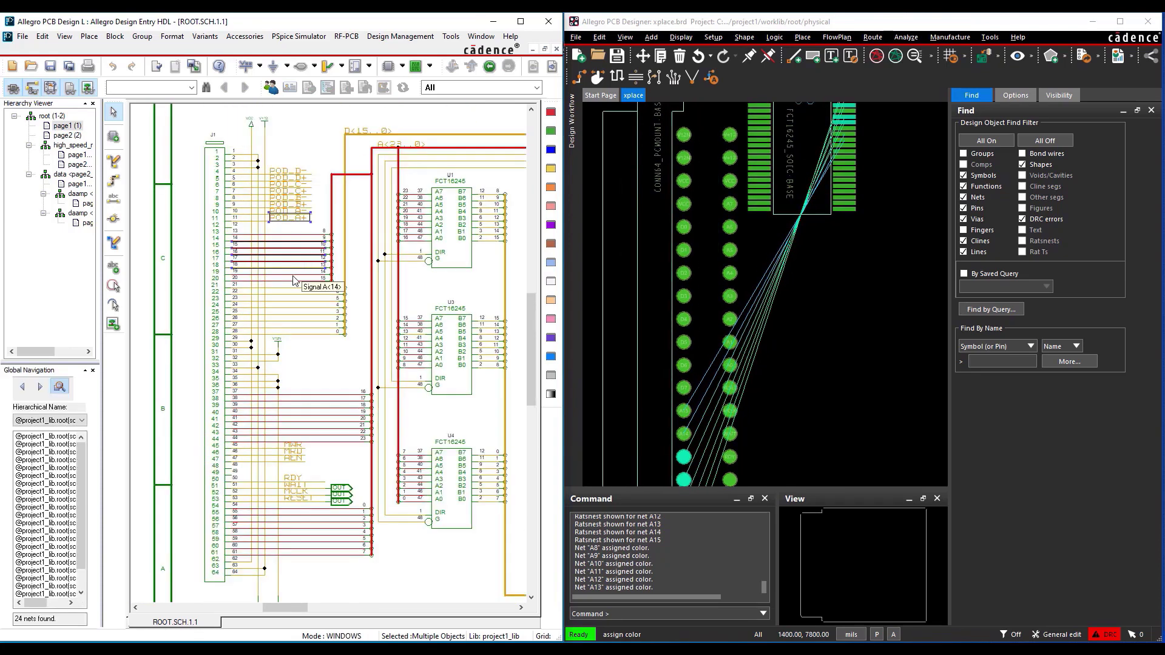
{"action": "left_click", "coordinate": [311, 273]}
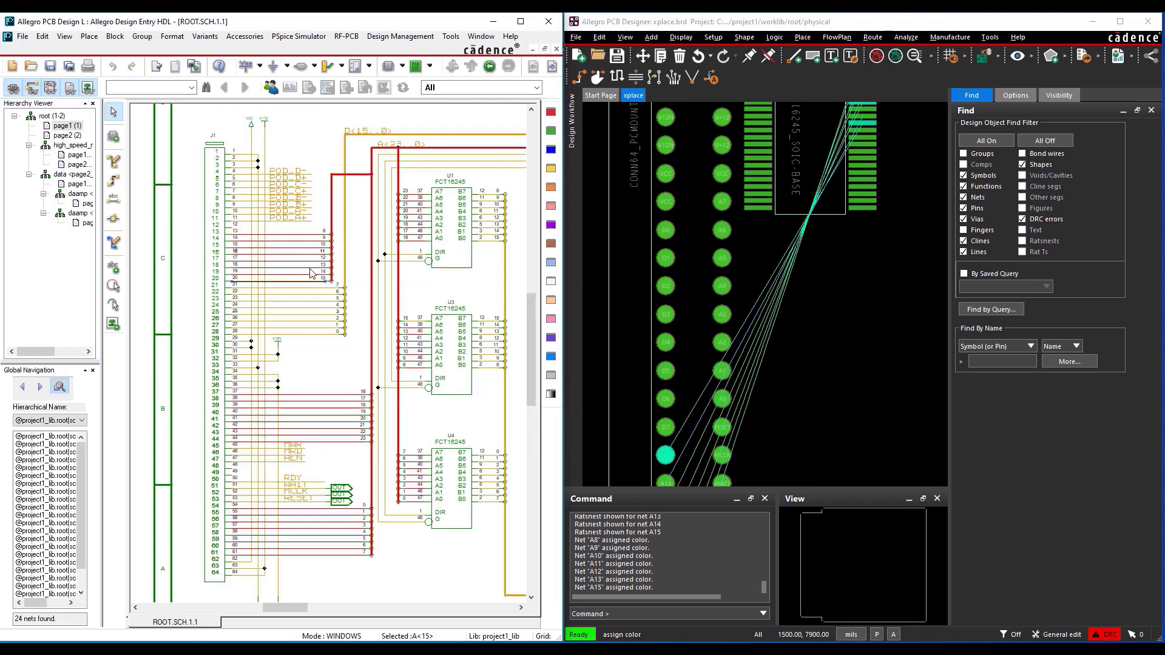
{"action": "left_click", "coordinate": [217, 202]}
- Start Display > Element and view connector J1's report, moving the report window aside
{"action": "left_click", "coordinate": [681, 36]}
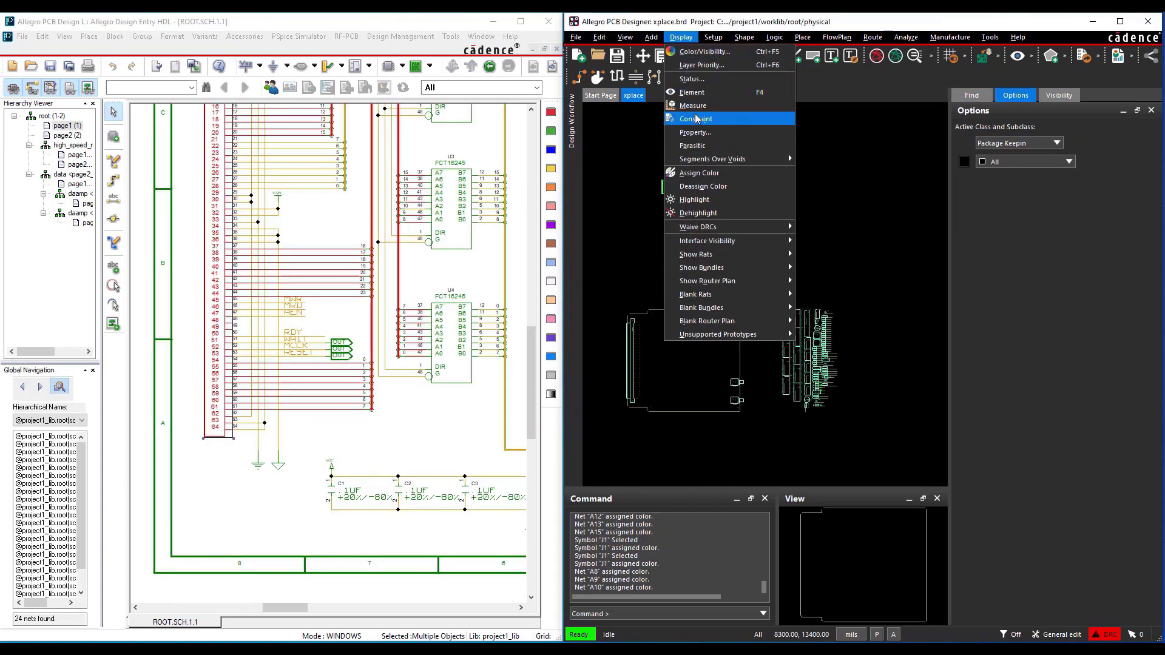
{"action": "left_click", "coordinate": [694, 92]}
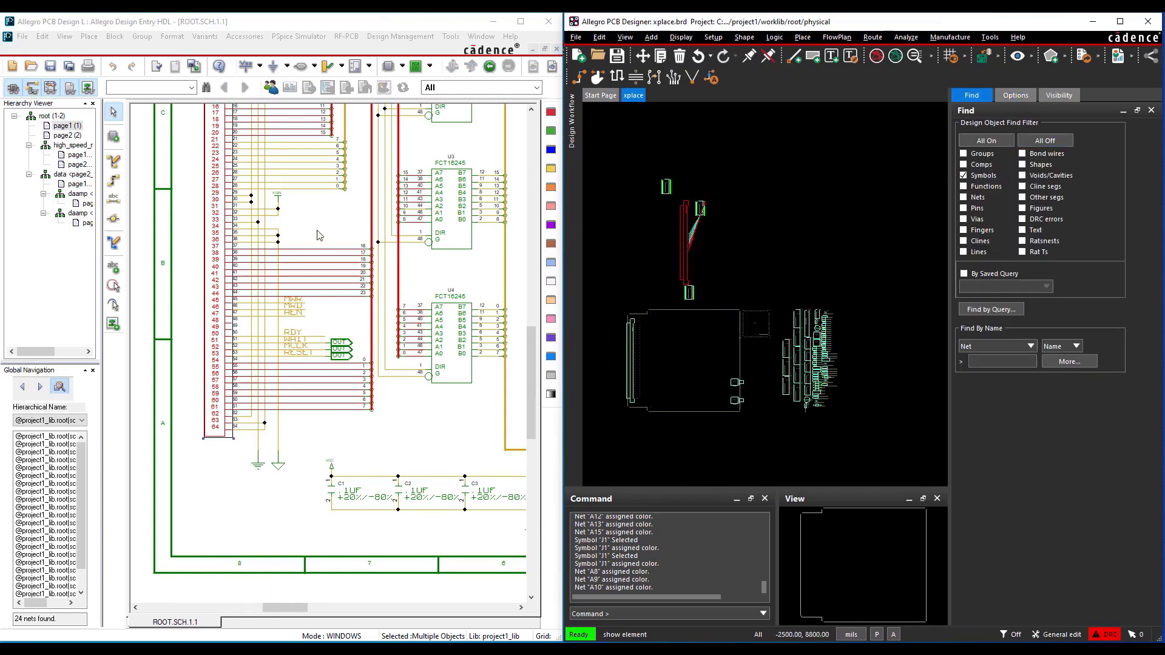
{"action": "left_click", "coordinate": [218, 243]}
{"action": "mouse_move", "coordinate": [191, 178]}
{"action": "left_mouse_down"}
{"action": "mouse_move", "coordinate": [723, 179]}
{"action": "mouse_move", "coordinate": [888, 252]}
{"action": "left_mouse_up"}
{"action": "left_click", "coordinate": [416, 287]}
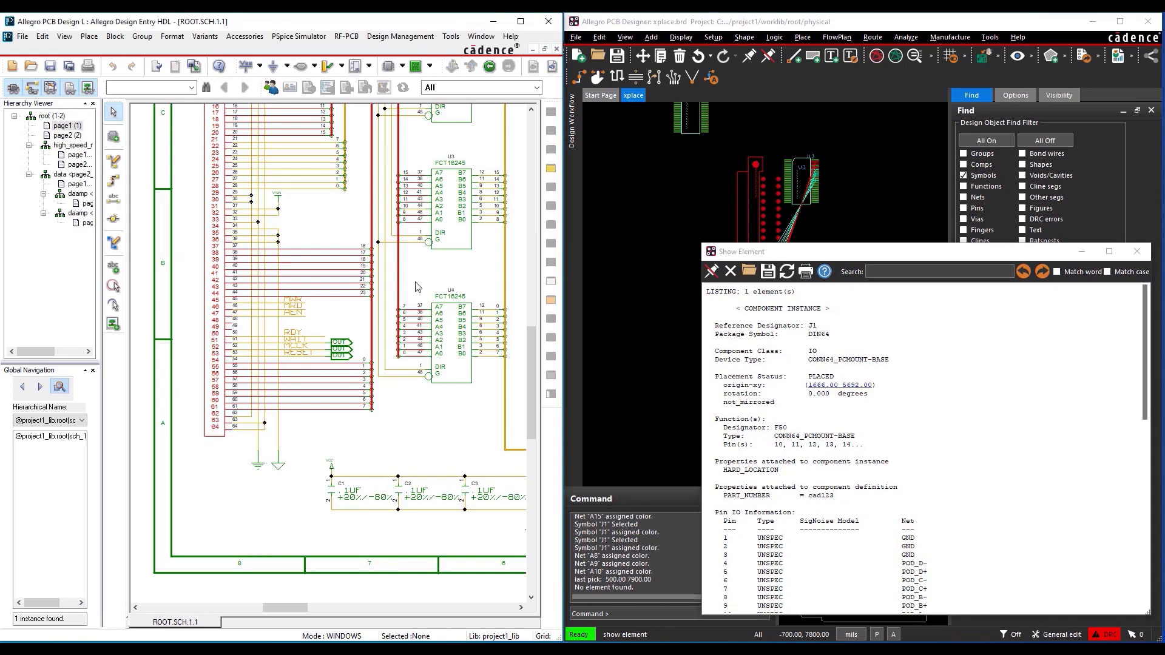
{"action": "scroll", "coordinate": [416, 287], "scroll_direction": "down", "scroll_amount": 3}
{"action": "scroll", "coordinate": [416, 301], "scroll_direction": "up", "scroll_amount": 3}
{"action": "scroll", "coordinate": [418, 335], "scroll_direction": "up", "scroll_amount": 1}
- View element reports for part U2, nets DDIR, DHEN and the 24 bus A nets
{"action": "left_click", "coordinate": [418, 336]}
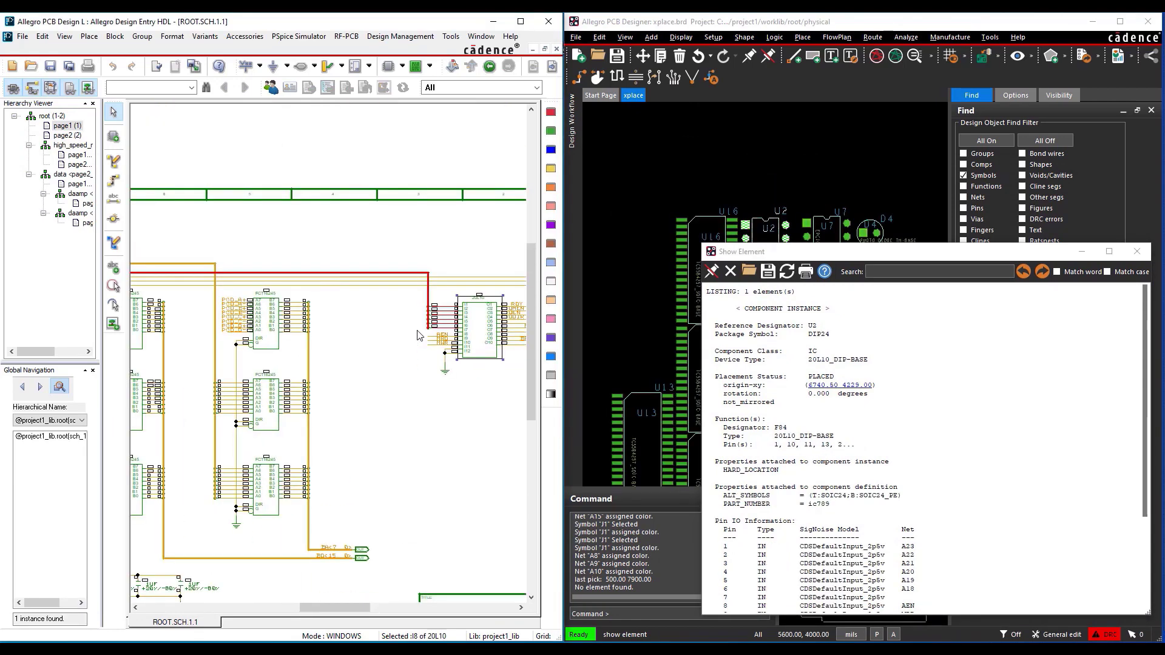
{"action": "scroll", "coordinate": [419, 335], "scroll_direction": "up", "scroll_amount": 2}
{"action": "left_click", "coordinate": [458, 254]}
{"action": "left_click", "coordinate": [452, 267]}
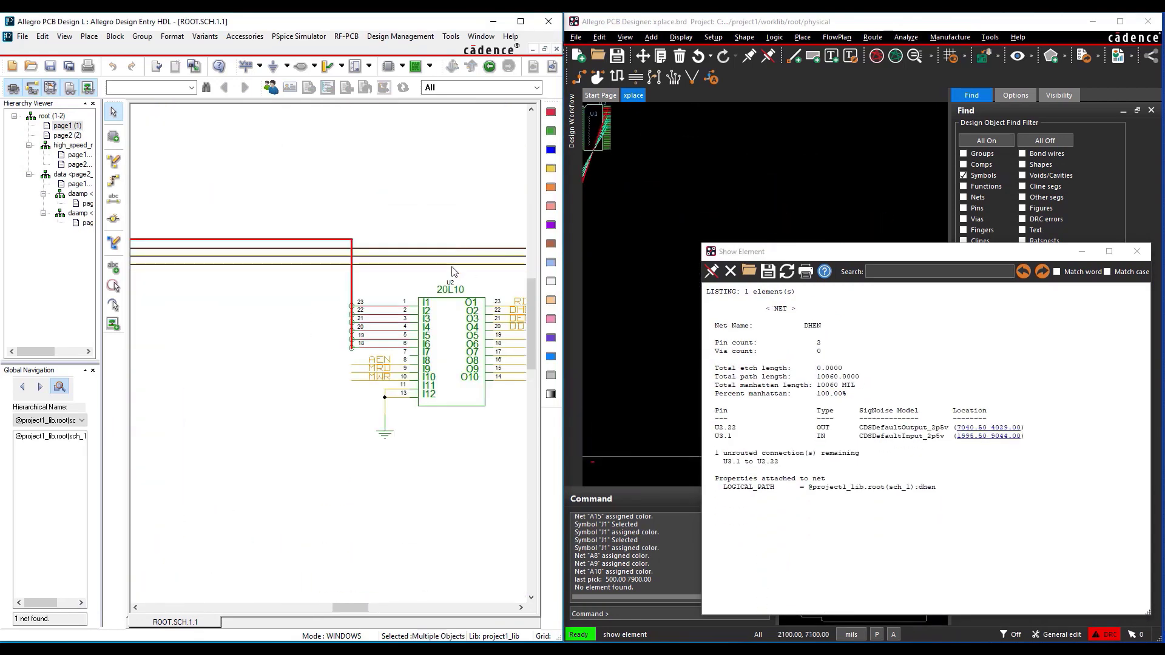
{"action": "left_click", "coordinate": [342, 246]}
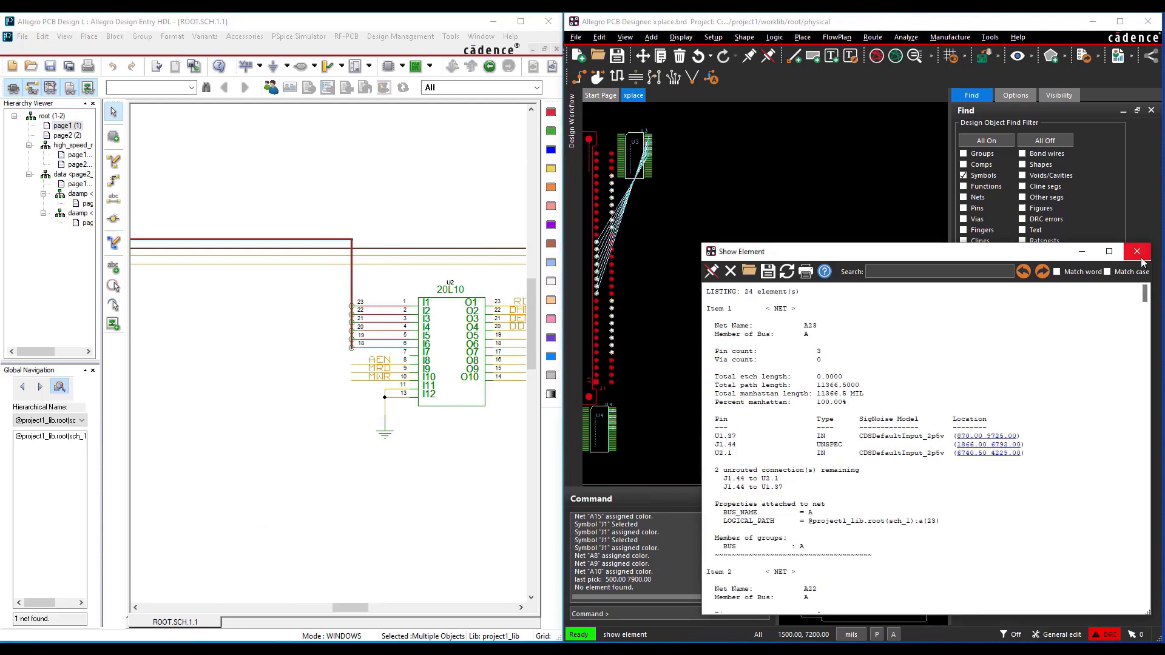
- Close the Show Element report and finish the command with Done
{"action": "left_click", "coordinate": [1137, 251]}
{"action": "right_click", "coordinate": [745, 193]}
{"action": "left_click", "coordinate": [767, 200]}
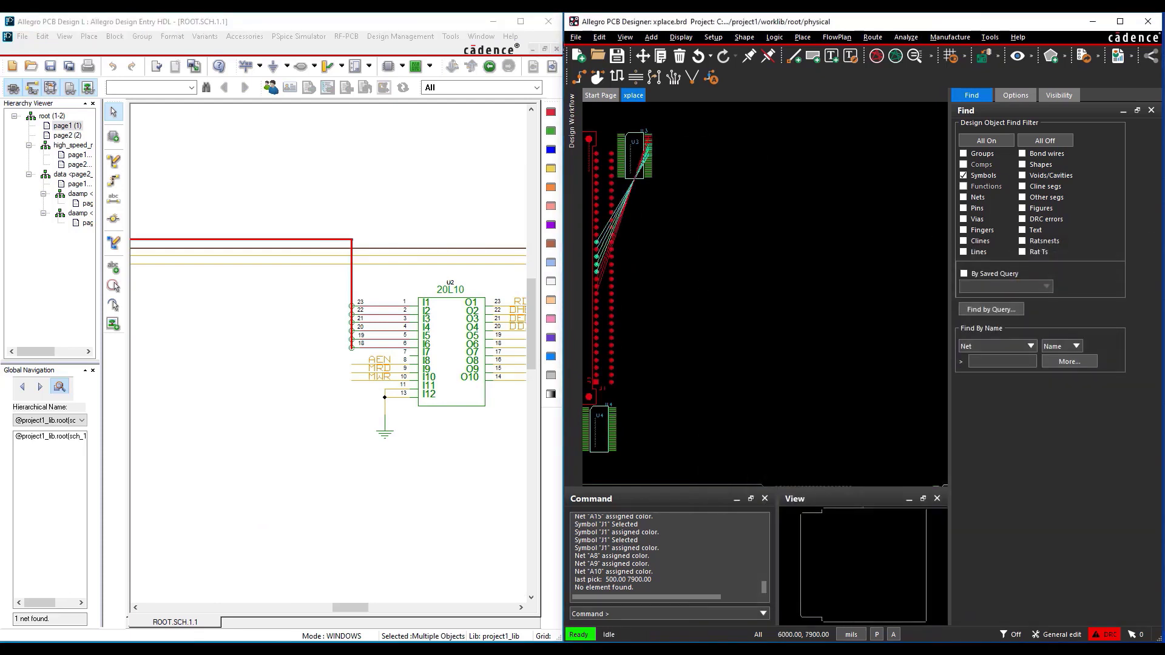